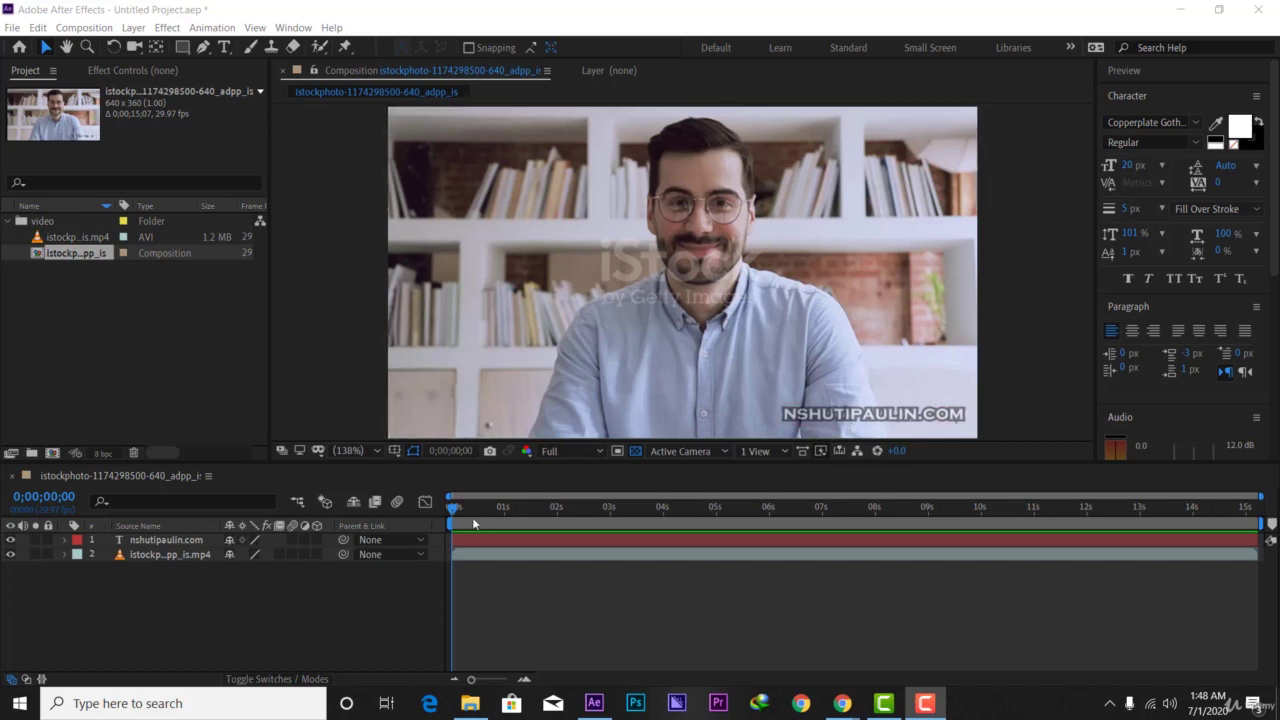
# - Draw a white rectangle bar and drag it to the frame's bottom-left corner
pyautogui.moveTo(452, 508); pyautogui.dragTo(451, 543)
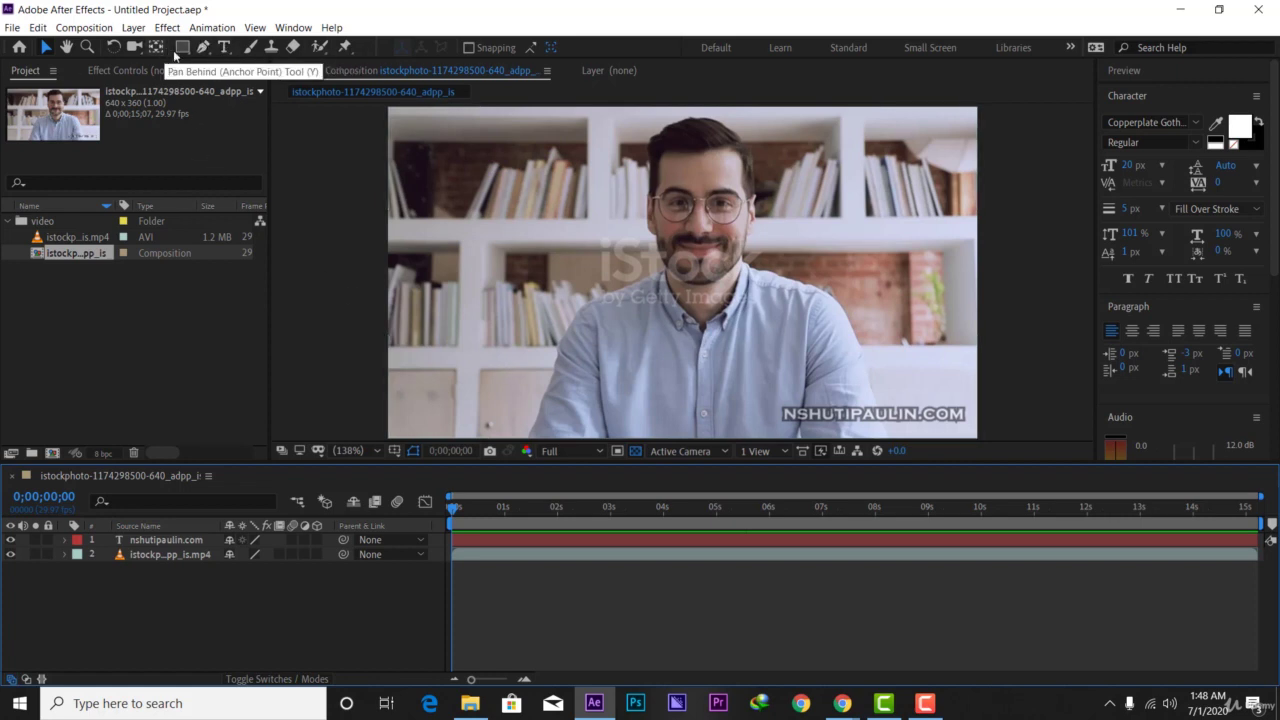
pyautogui.click(181, 50)
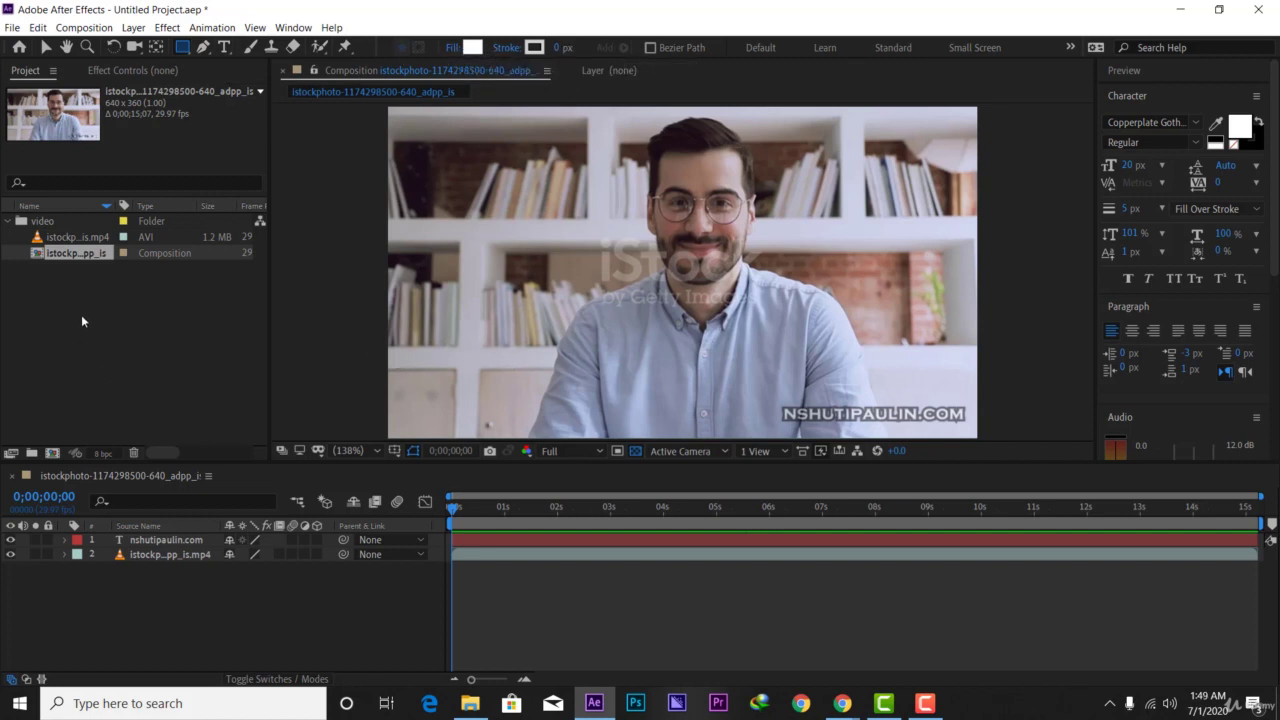
pyautogui.click(45, 47)
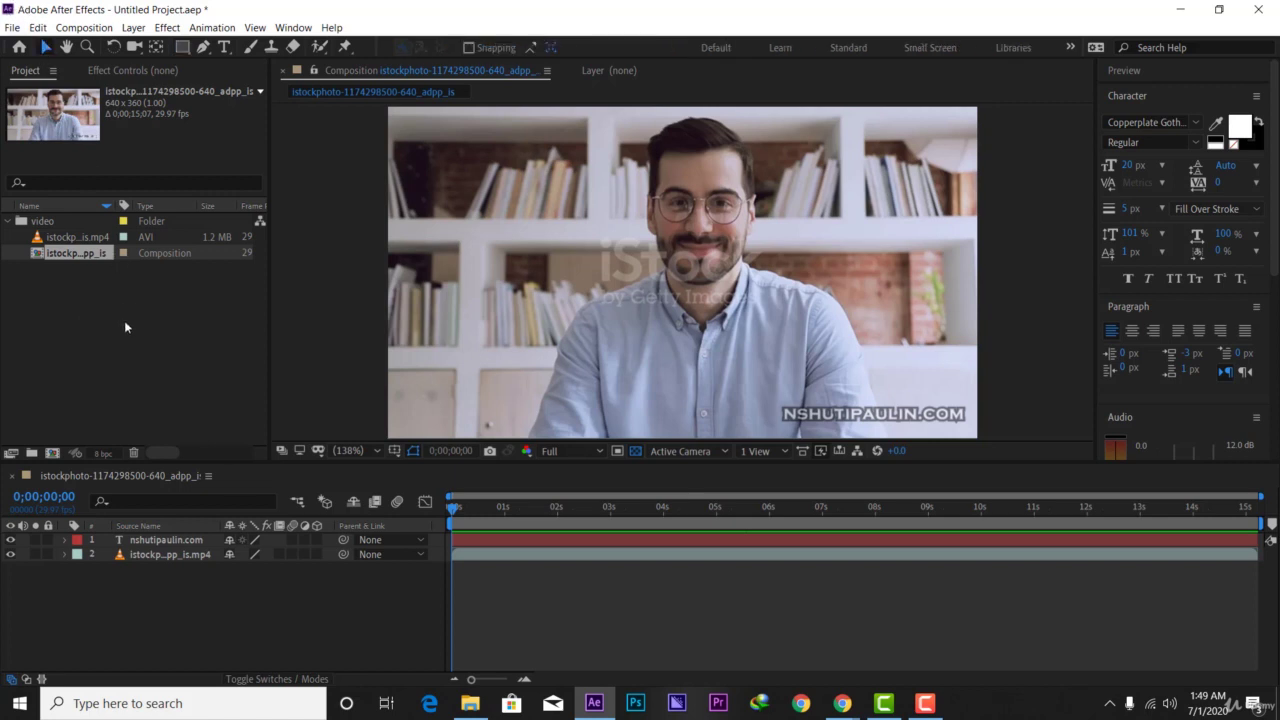
pyautogui.click(124, 321)
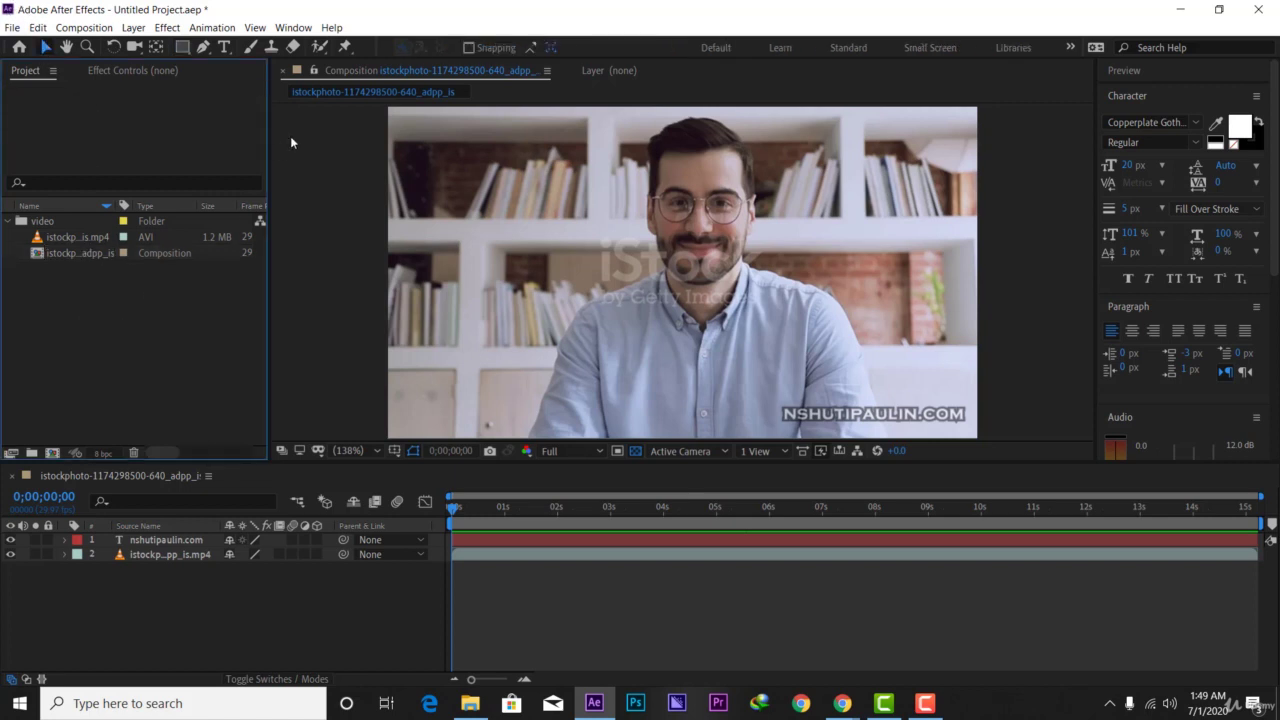
pyautogui.click(183, 47)
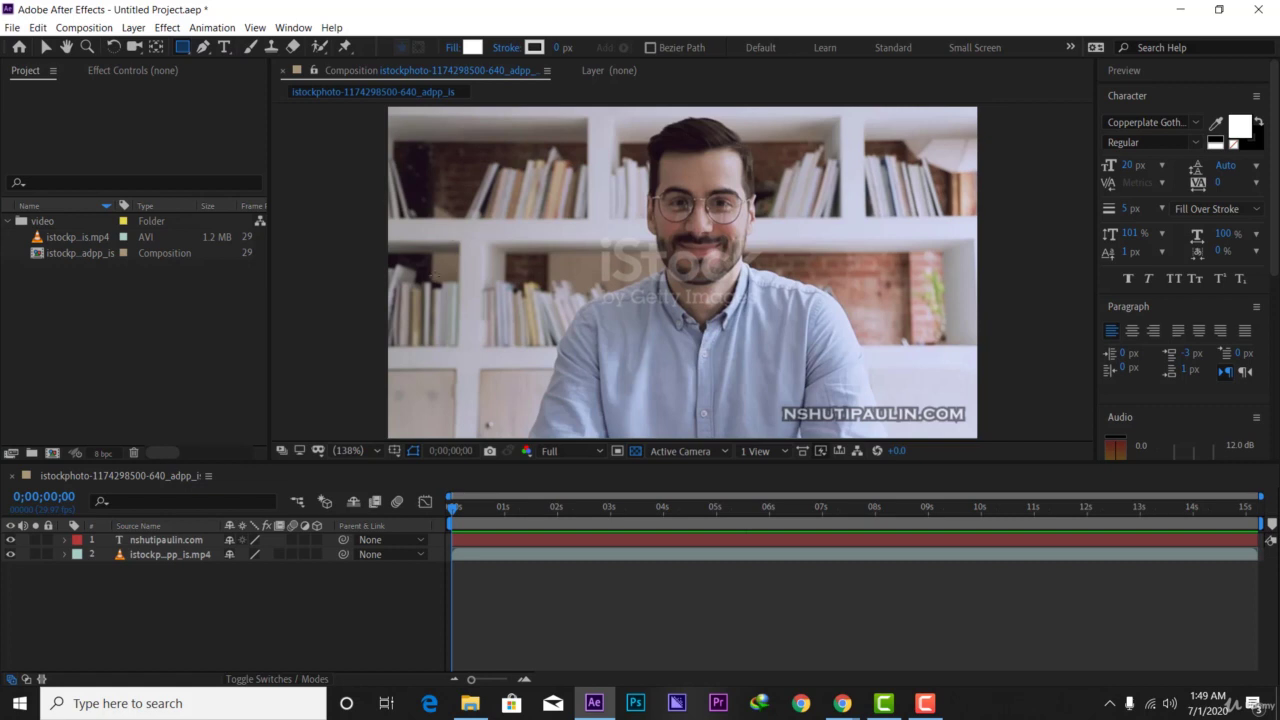
pyautogui.moveTo(434, 276); pyautogui.dragTo(602, 301)
pyautogui.click(45, 47)
pyautogui.moveTo(556, 300); pyautogui.dragTo(513, 415)
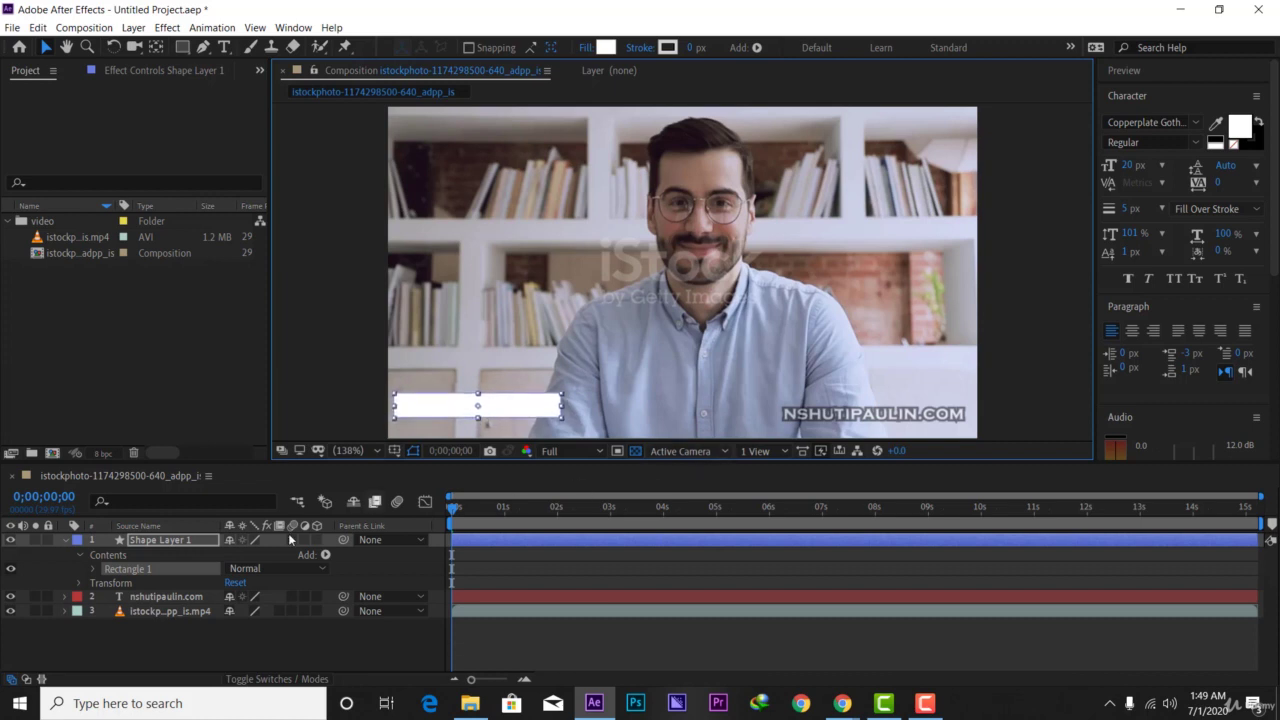
# - Hide the nshutipaulin.com text layer and scale the white bar up to 108%
pyautogui.click(10, 596)
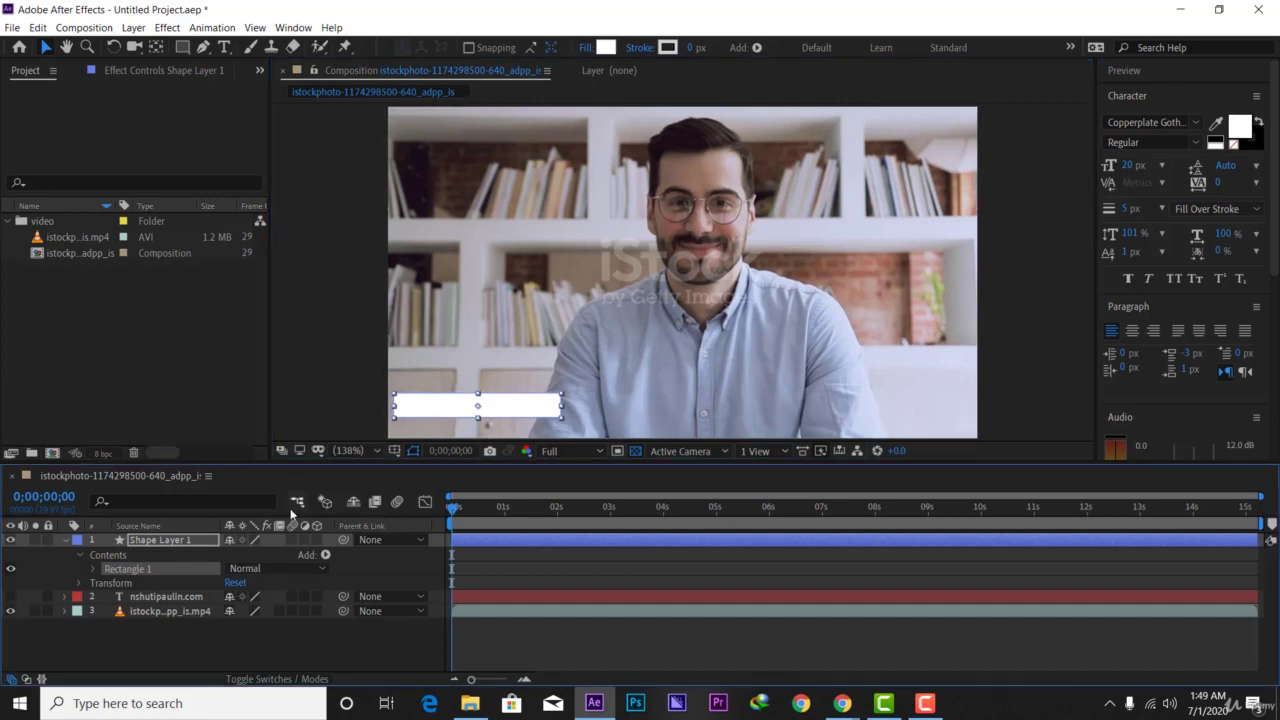
pyautogui.click(164, 541)
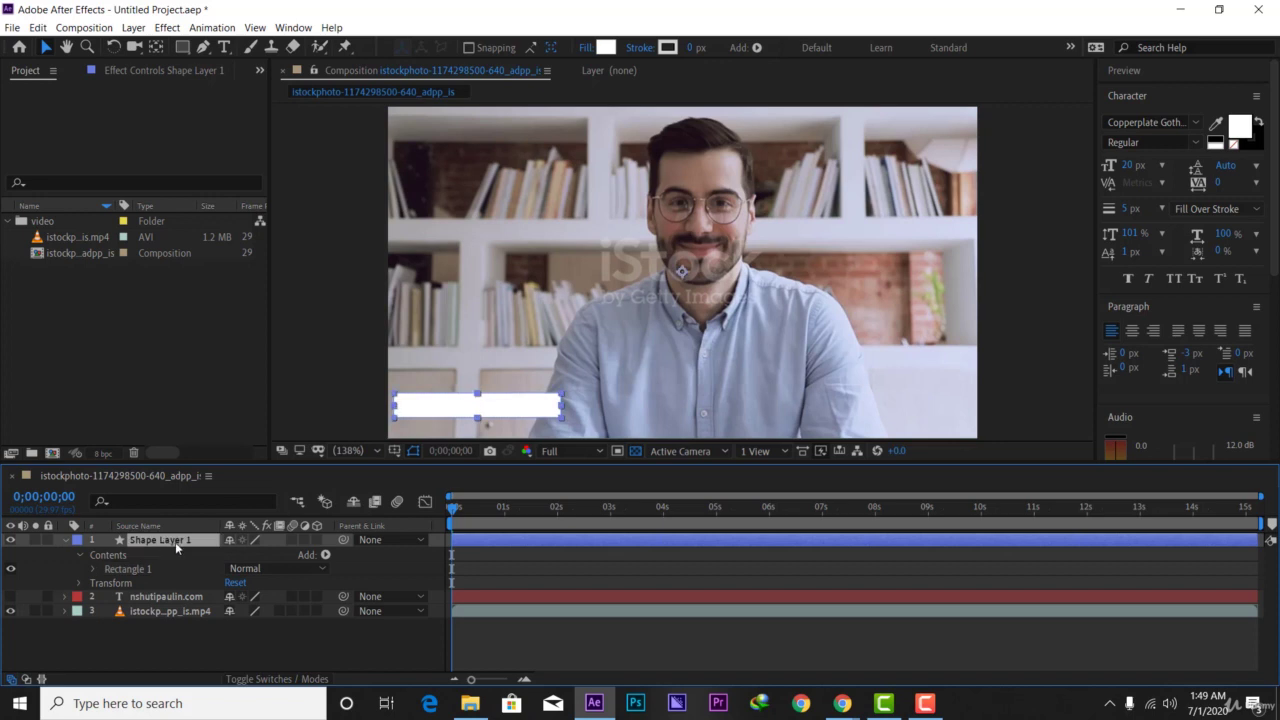
pyautogui.press('s')
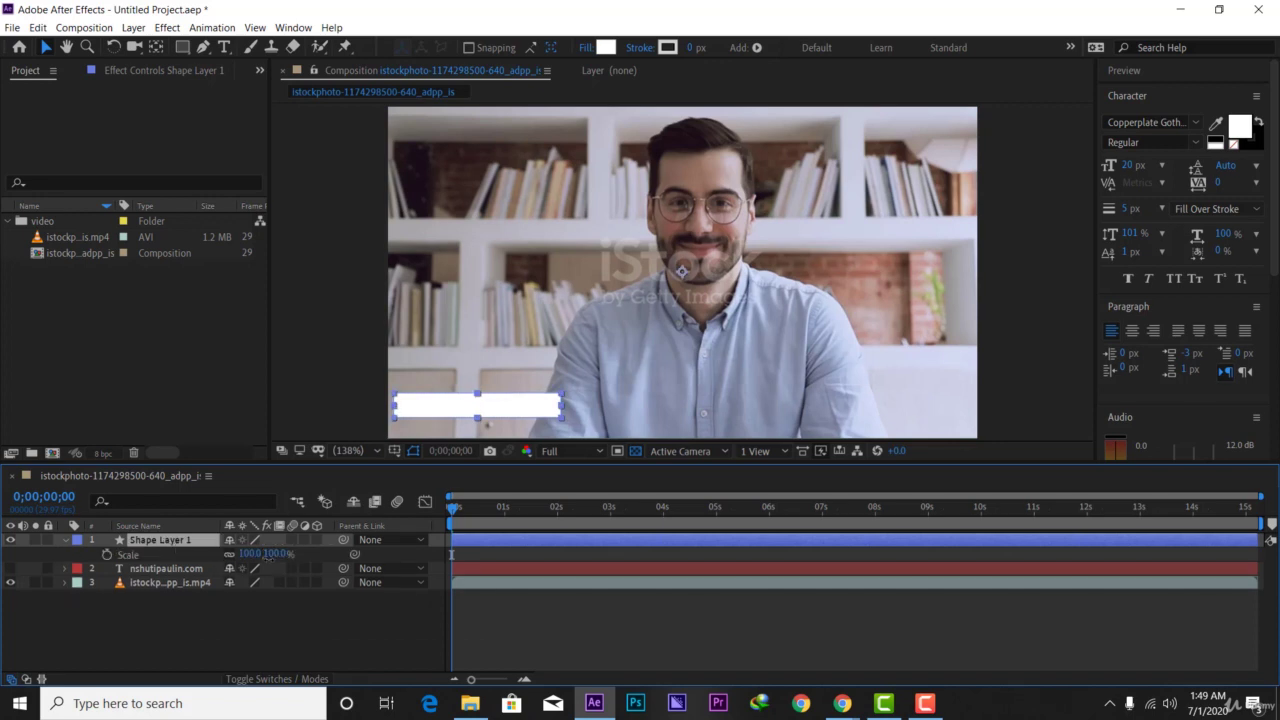
pyautogui.click(274, 553)
pyautogui.click(254, 621)
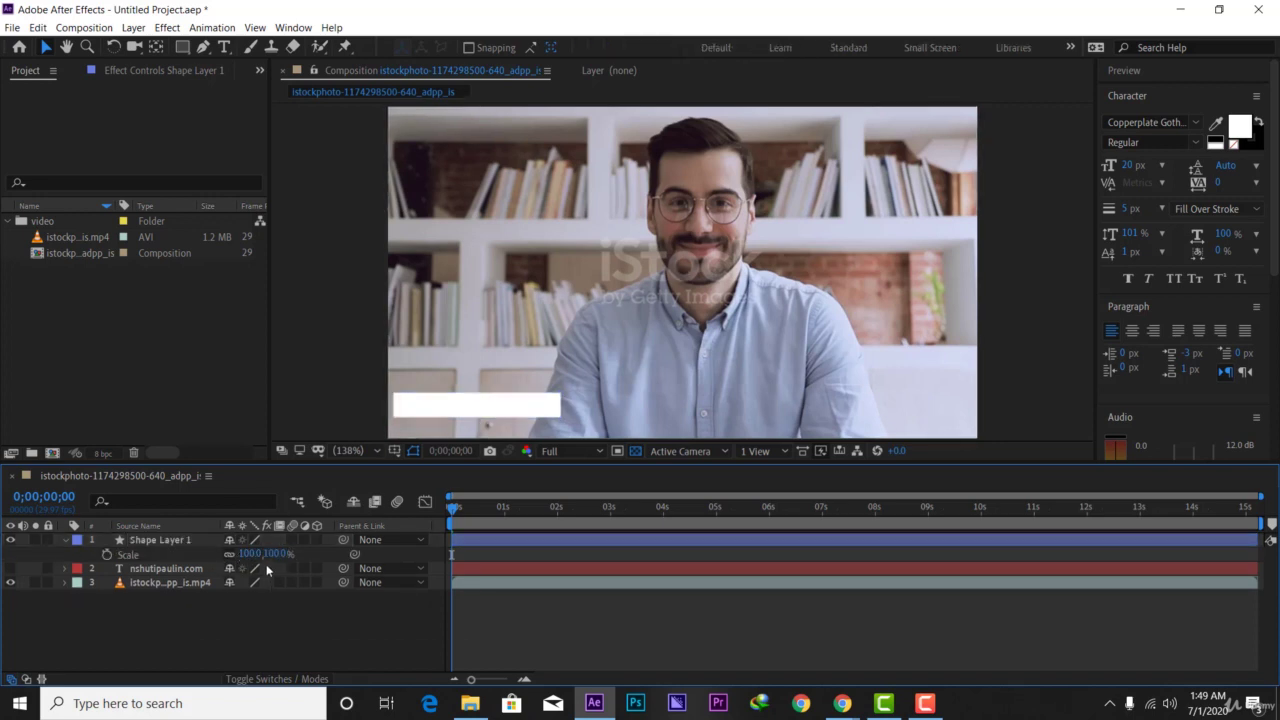
pyautogui.moveTo(274, 553); pyautogui.dragTo(283, 553)
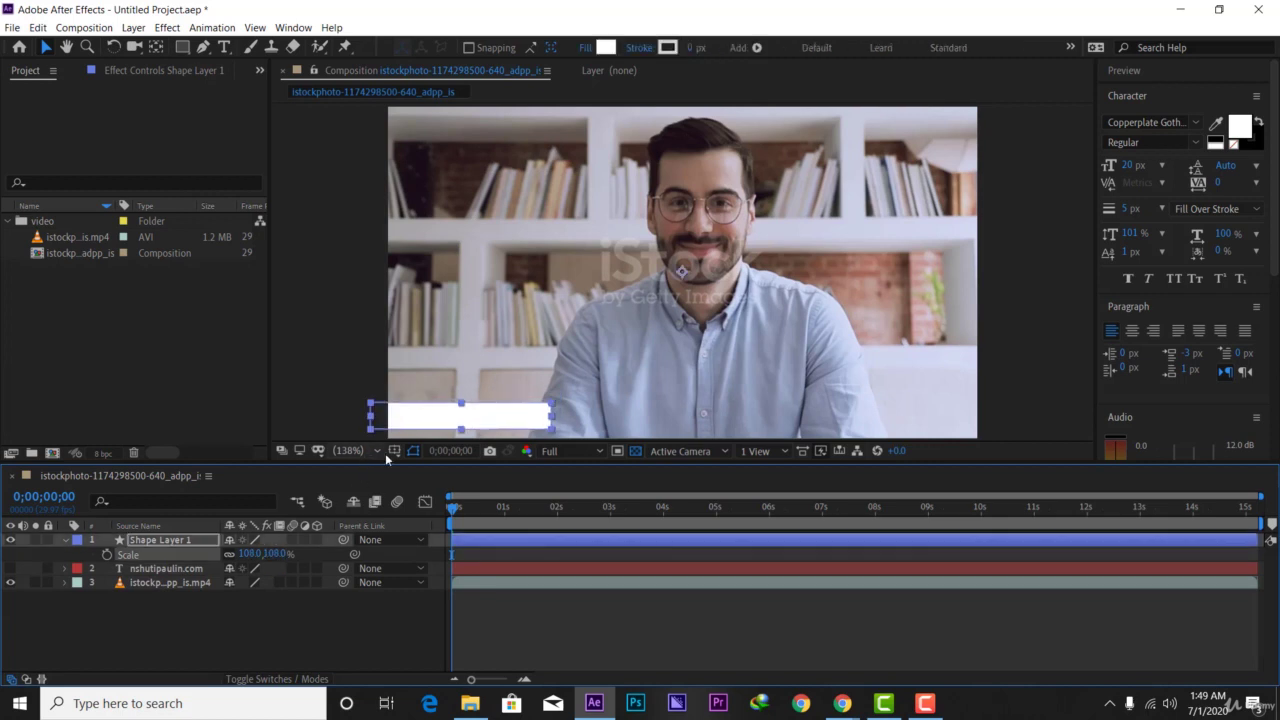
pyautogui.moveTo(486, 416)
pyautogui.mouseDown()
pyautogui.moveTo(502, 416)
pyautogui.moveTo(486, 416)
pyautogui.mouseUp()
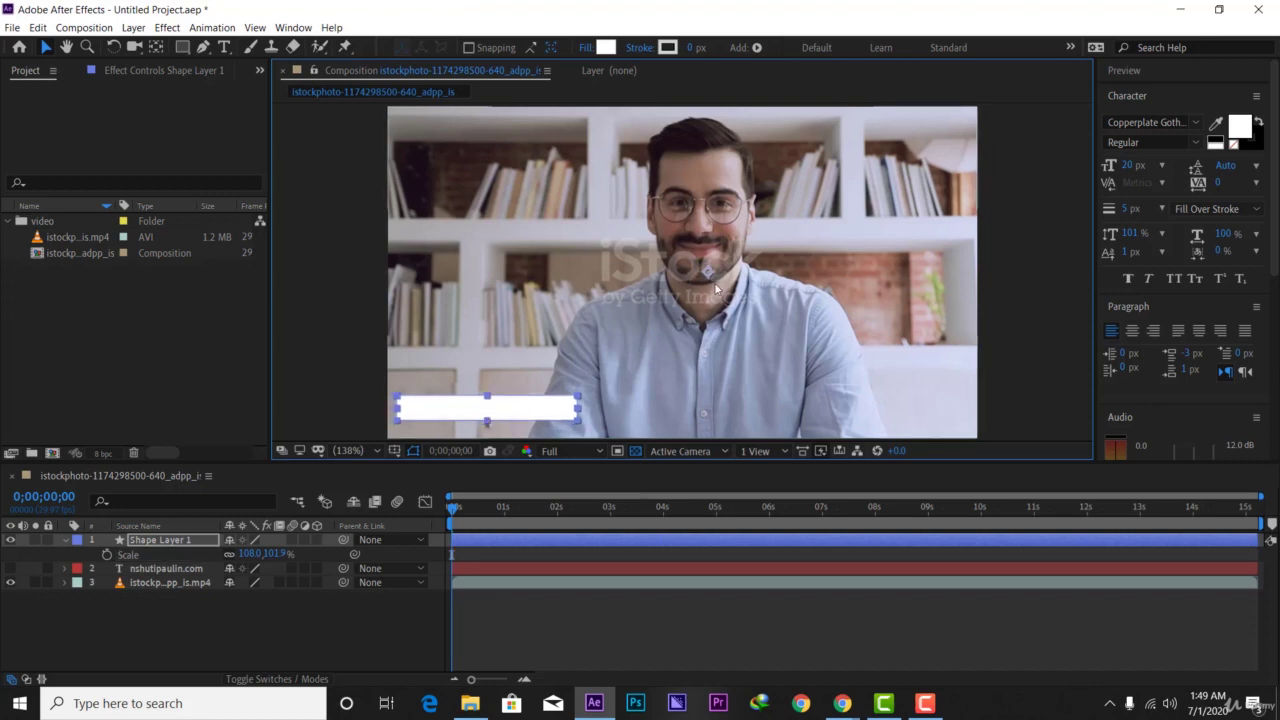
# - Move the shape layer's anchor point from the face onto the white bar
pyautogui.click(157, 47)
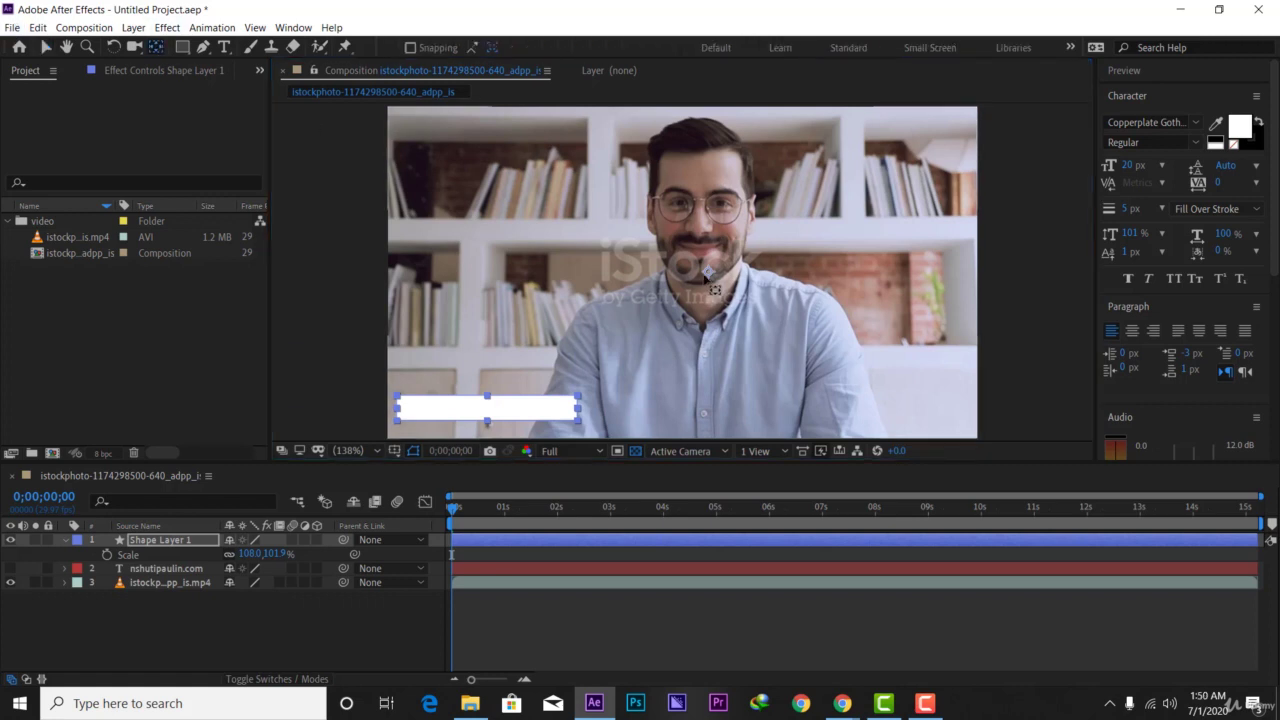
pyautogui.moveTo(705, 269); pyautogui.dragTo(488, 410)
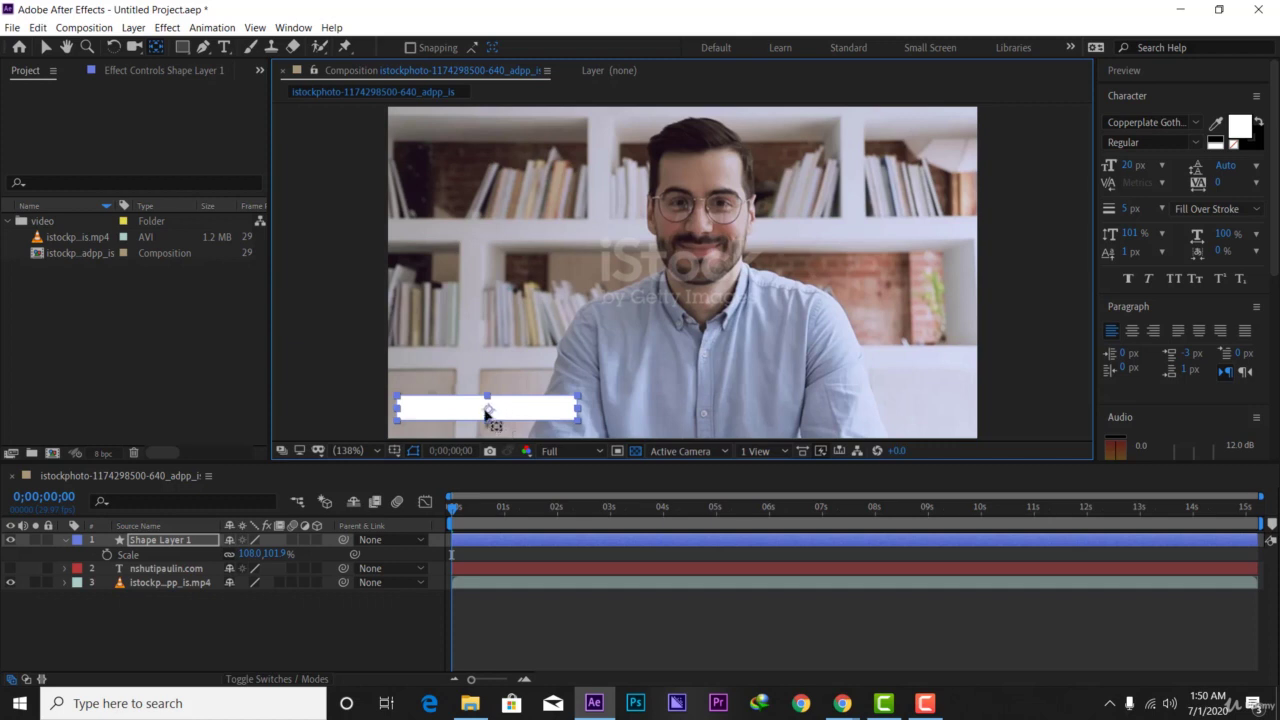
pyautogui.click(45, 50)
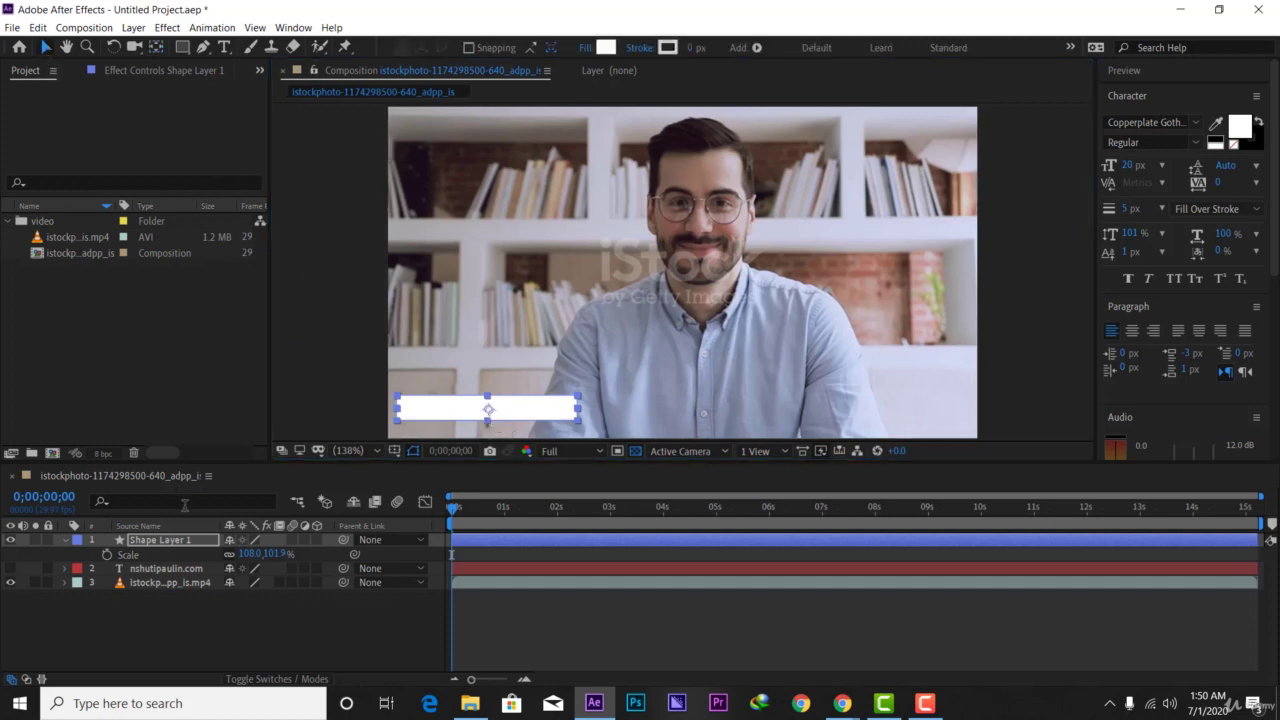
pyautogui.click(65, 540)
pyautogui.click(670, 377)
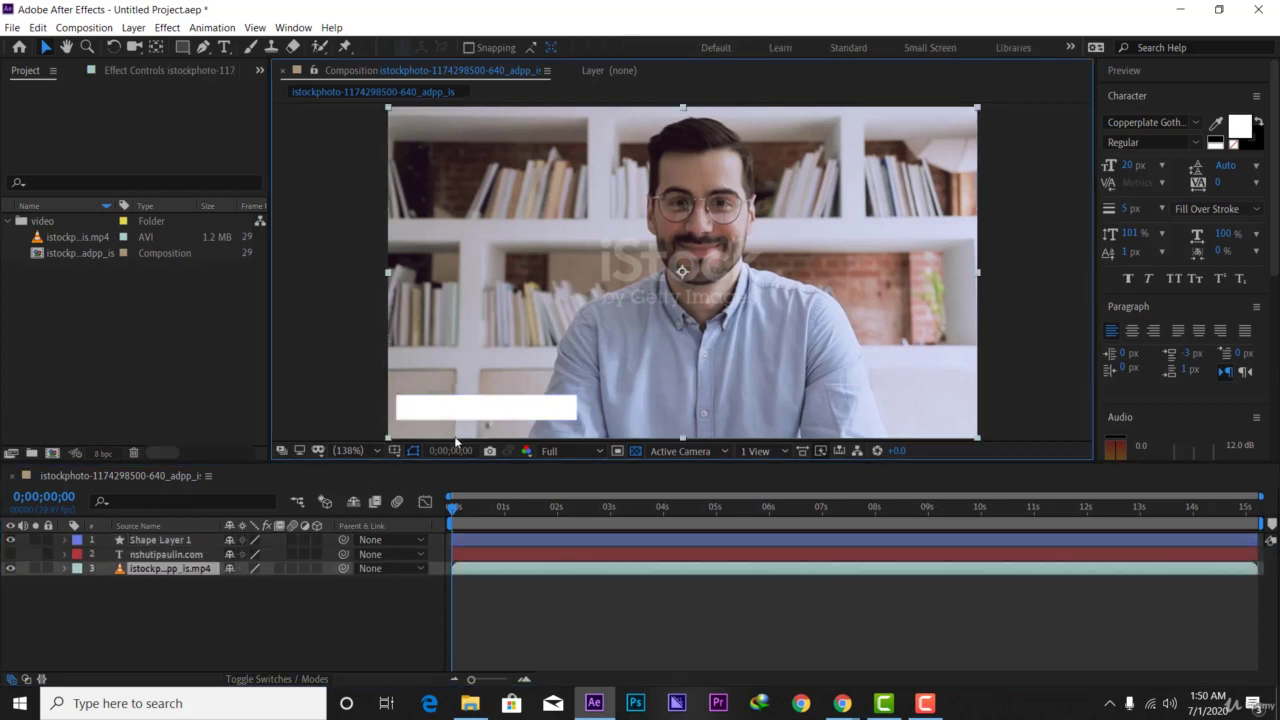
pyautogui.click(226, 47)
pyautogui.click(413, 412)
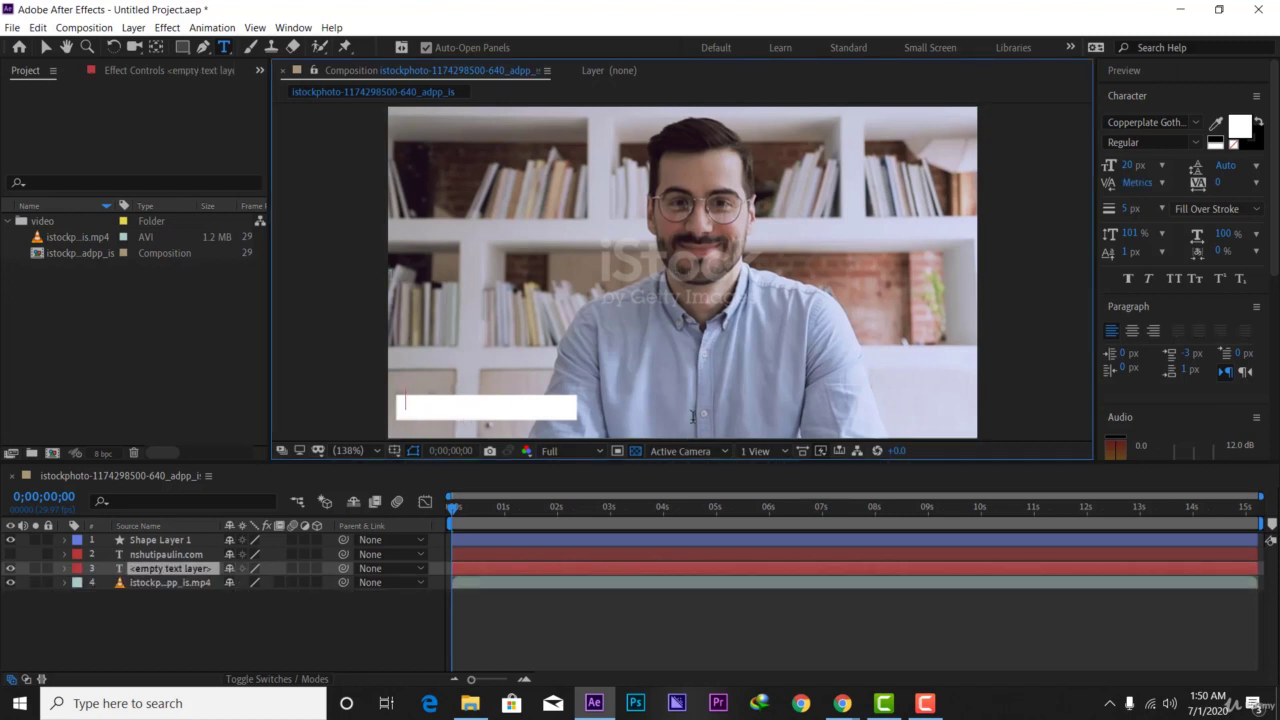
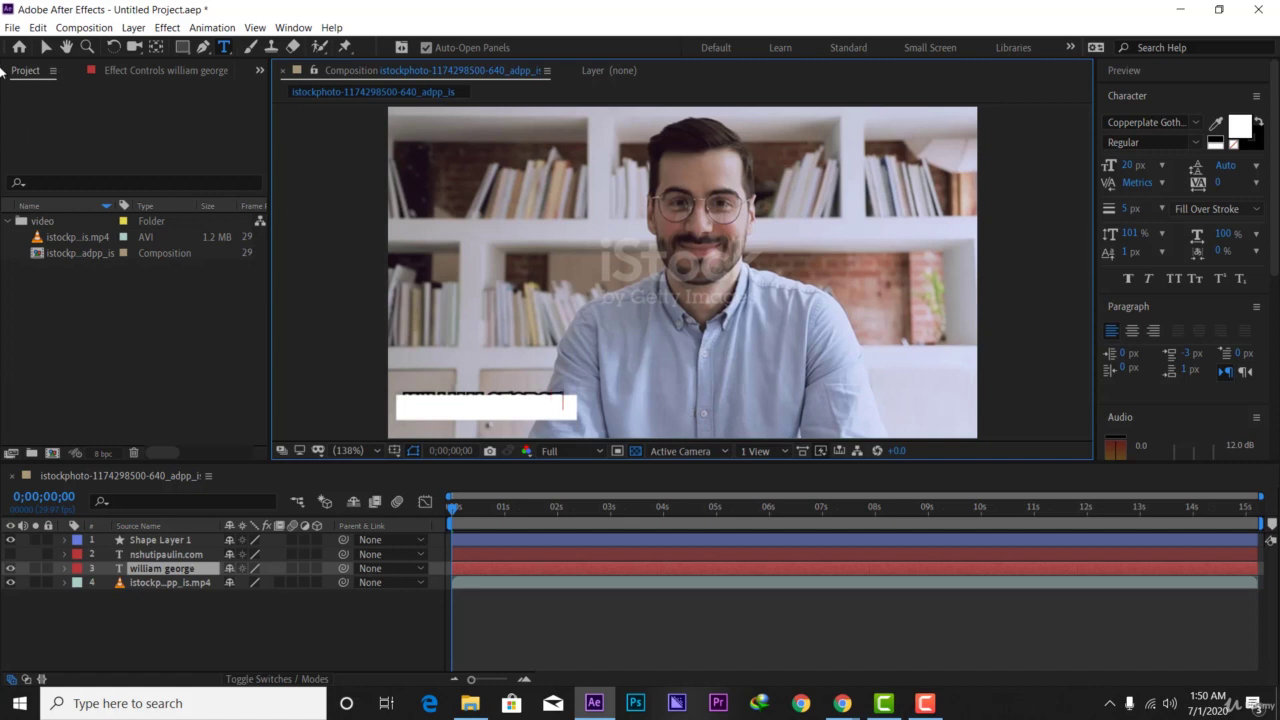
pyautogui.click(45, 47)
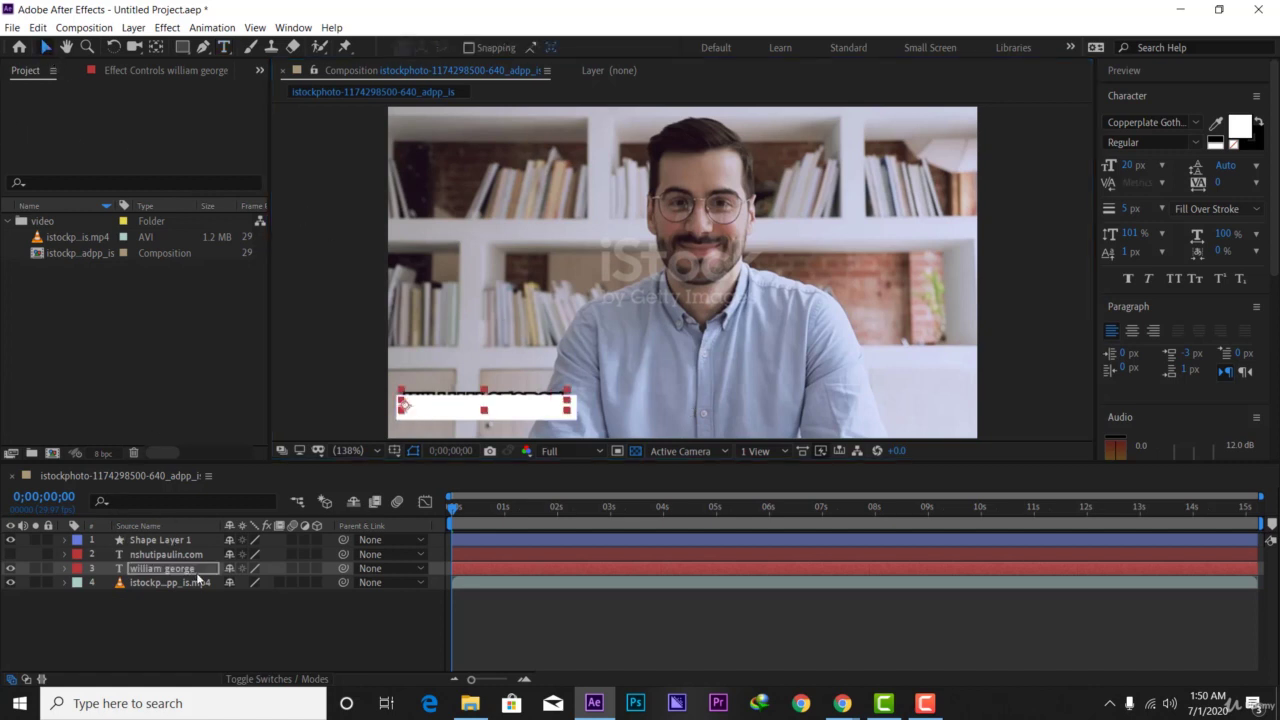
pyautogui.moveTo(192, 573); pyautogui.dragTo(184, 538)
pyautogui.moveTo(488, 408); pyautogui.dragTo(491, 412)
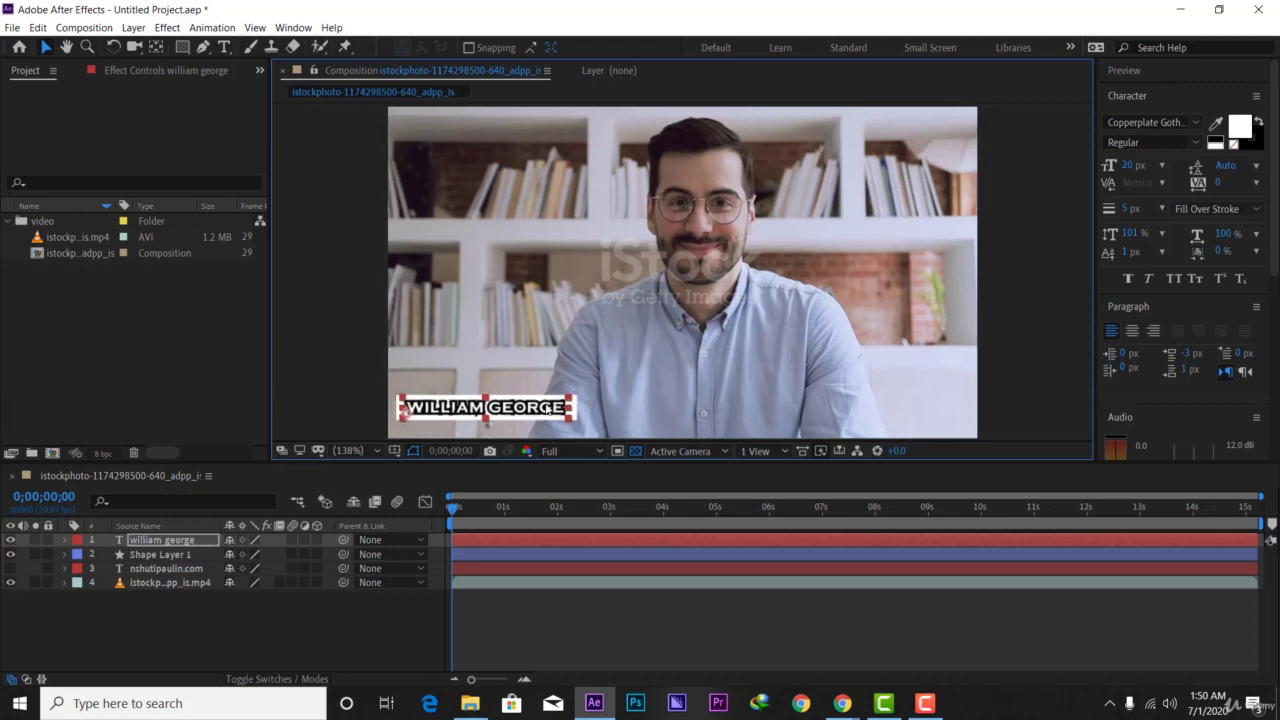
pyautogui.click(643, 407)
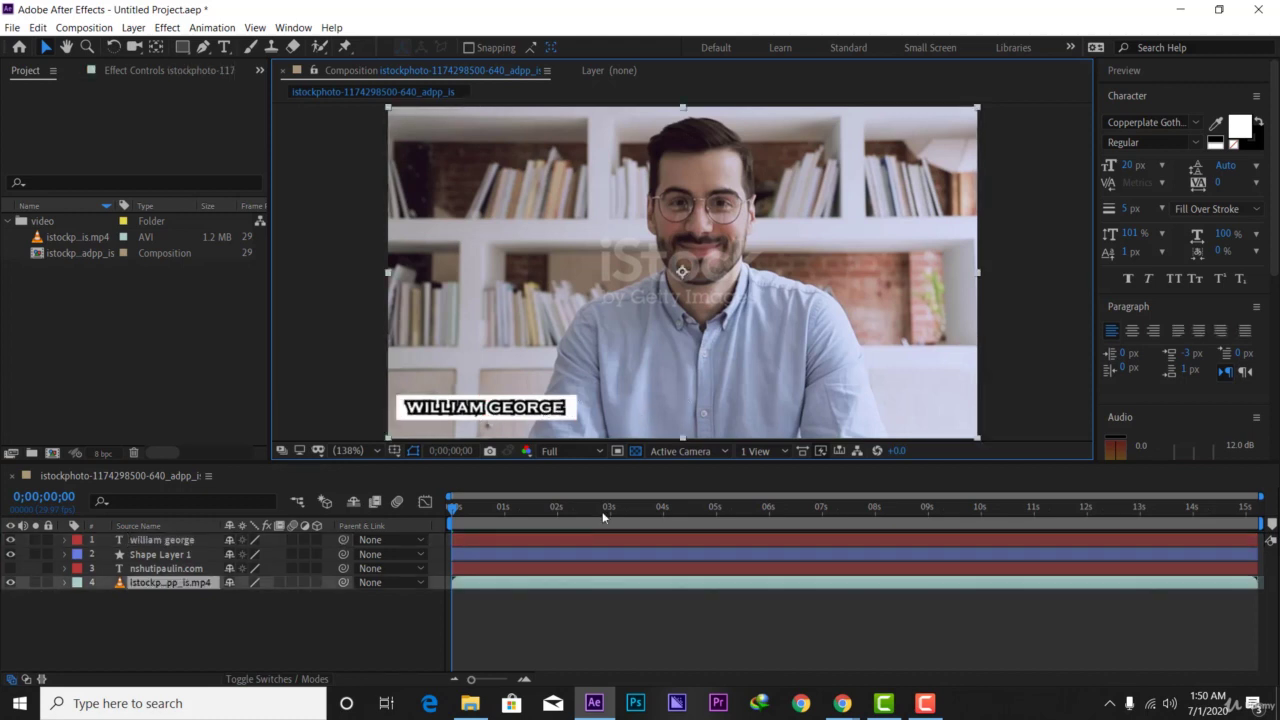
pyautogui.moveTo(455, 508)
pyautogui.mouseDown()
pyautogui.moveTo(560, 507)
pyautogui.moveTo(589, 537)
pyautogui.moveTo(460, 527)
pyautogui.mouseUp()
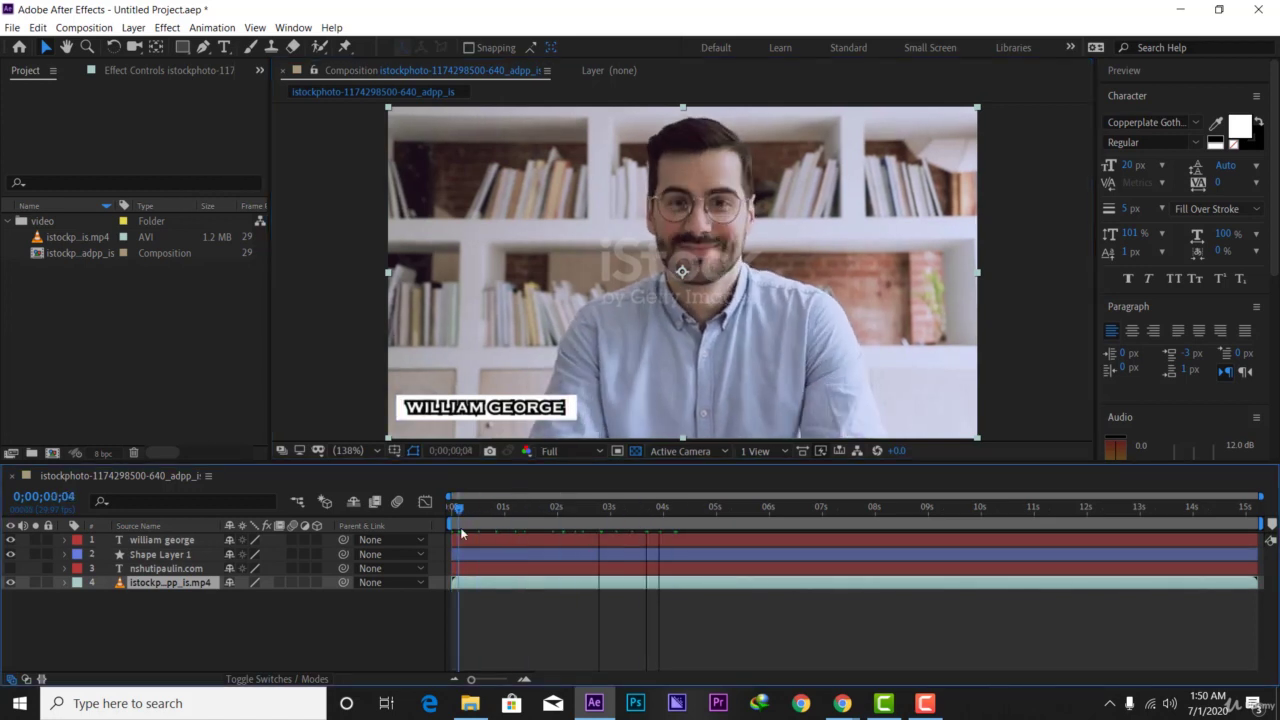
pyautogui.click(492, 423)
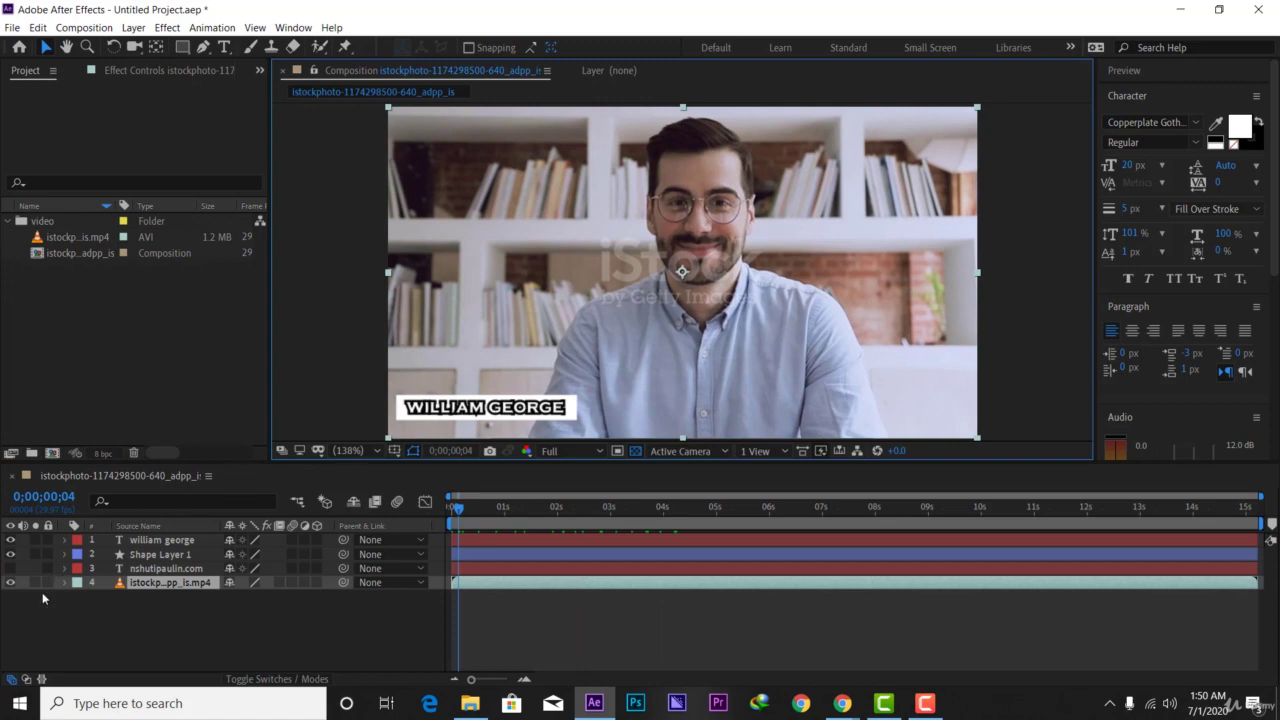
pyautogui.click(158, 541)
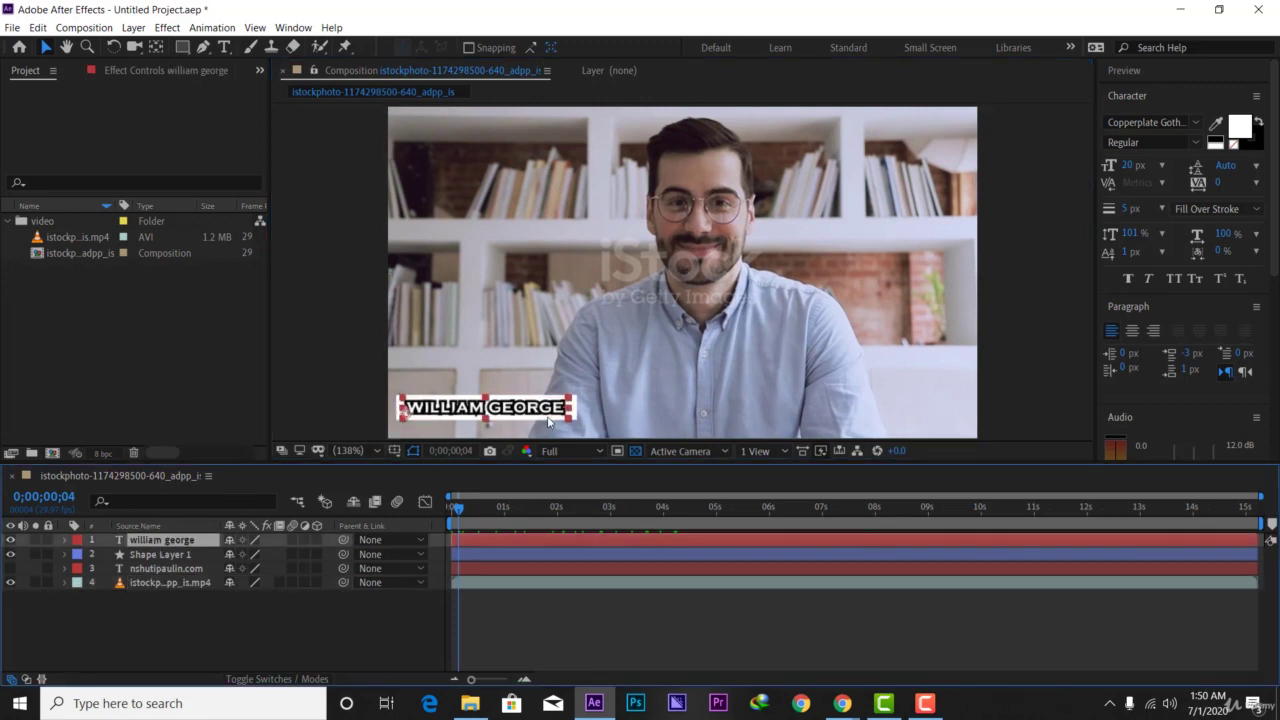
pyautogui.press('p')
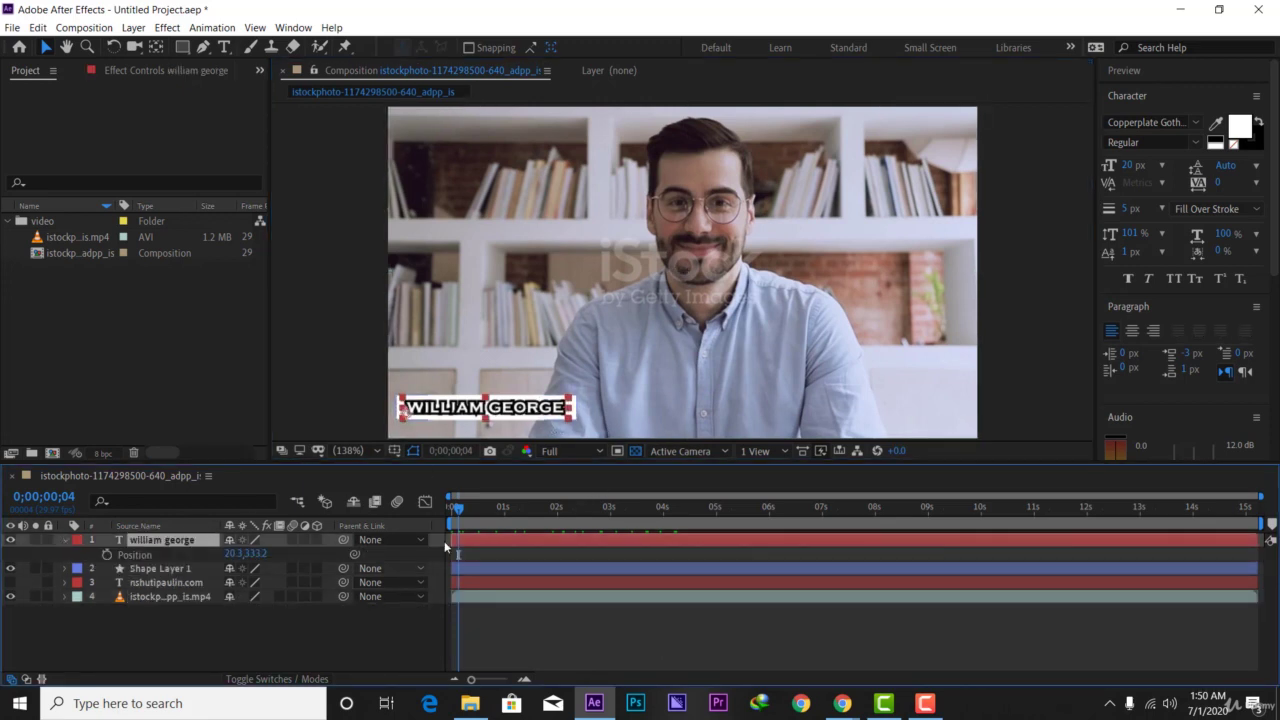
# - Keyframe Position at about 8 frames and 2 seconds, pushing the first keyframe off the left edge
pyautogui.moveTo(455, 512); pyautogui.dragTo(463, 517)
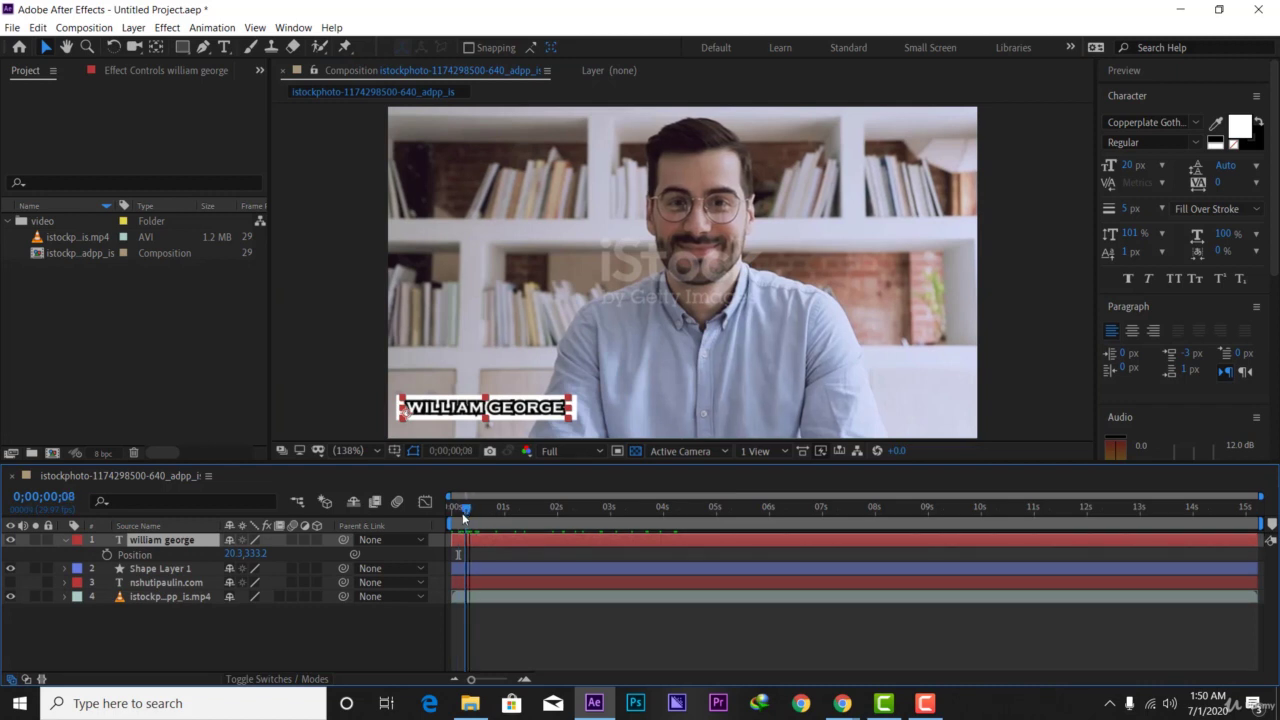
pyautogui.click(105, 555)
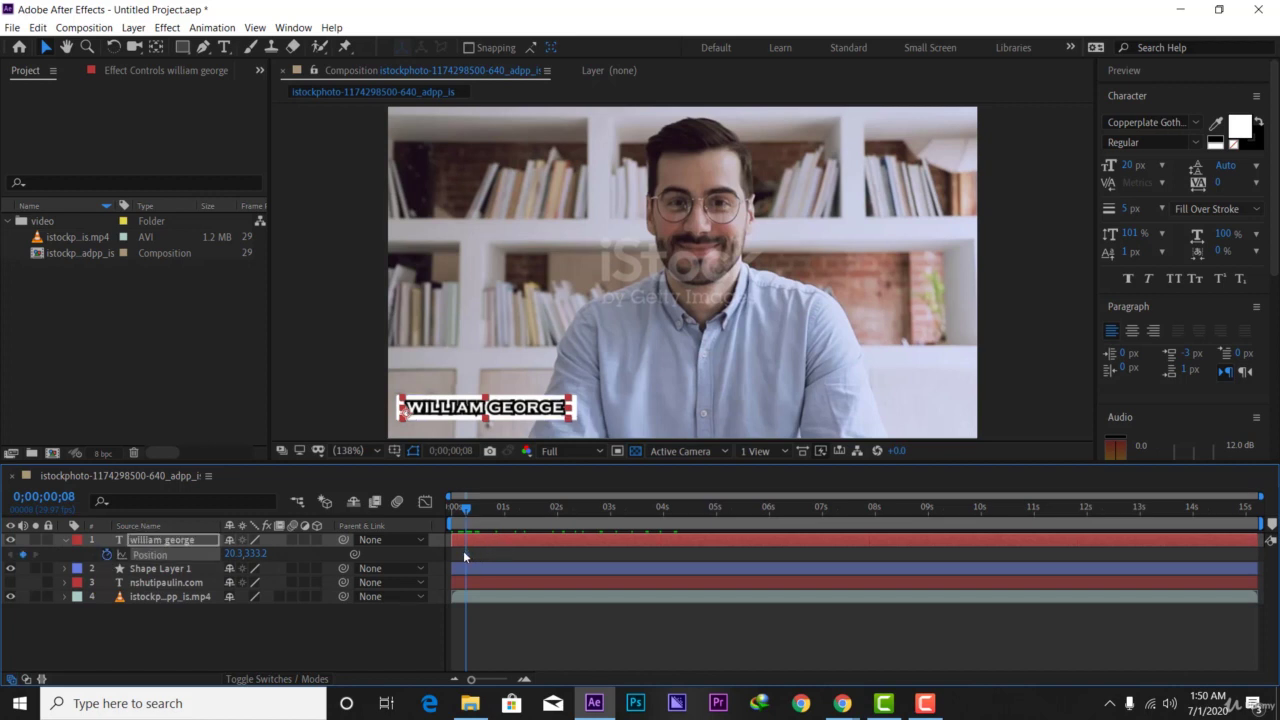
pyautogui.moveTo(468, 549); pyautogui.dragTo(516, 541)
pyautogui.moveTo(250, 554); pyautogui.dragTo(93, 557)
pyautogui.moveTo(395, 407); pyautogui.dragTo(390, 407)
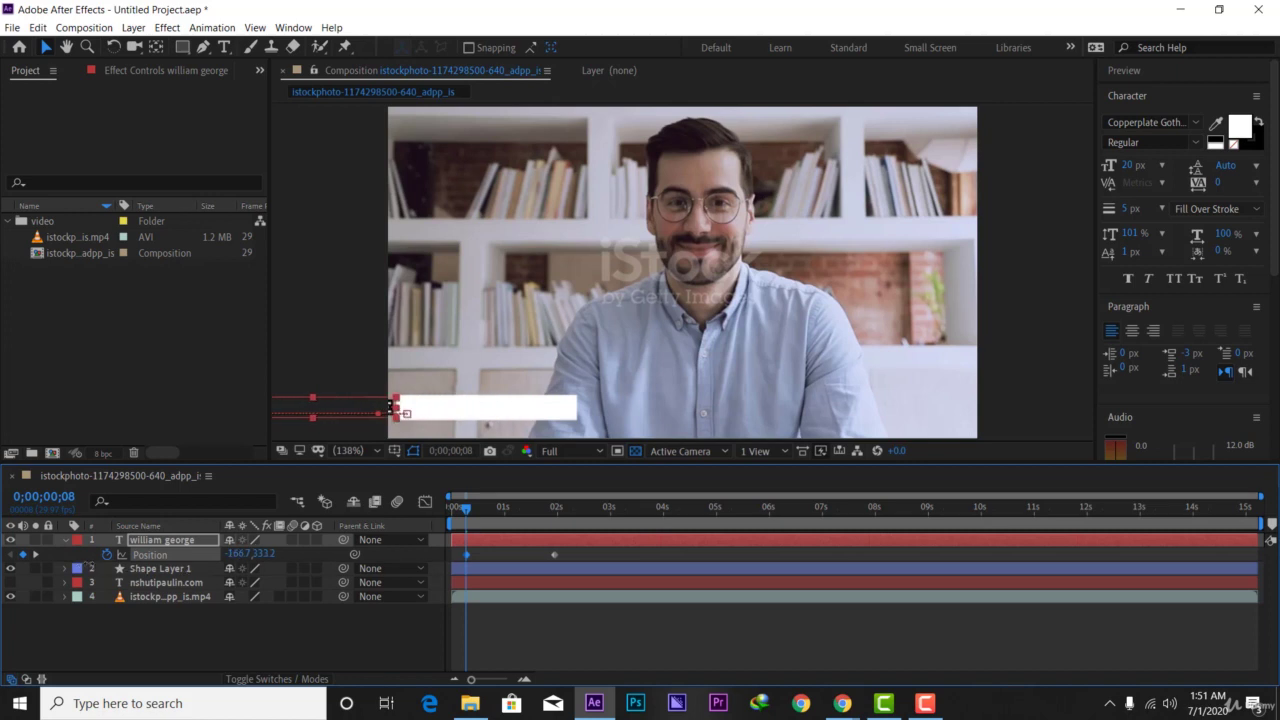
pyautogui.hotkey('shift', 'Left')
# - Preview the name sliding in and select both Position keyframes
pyautogui.press('space')
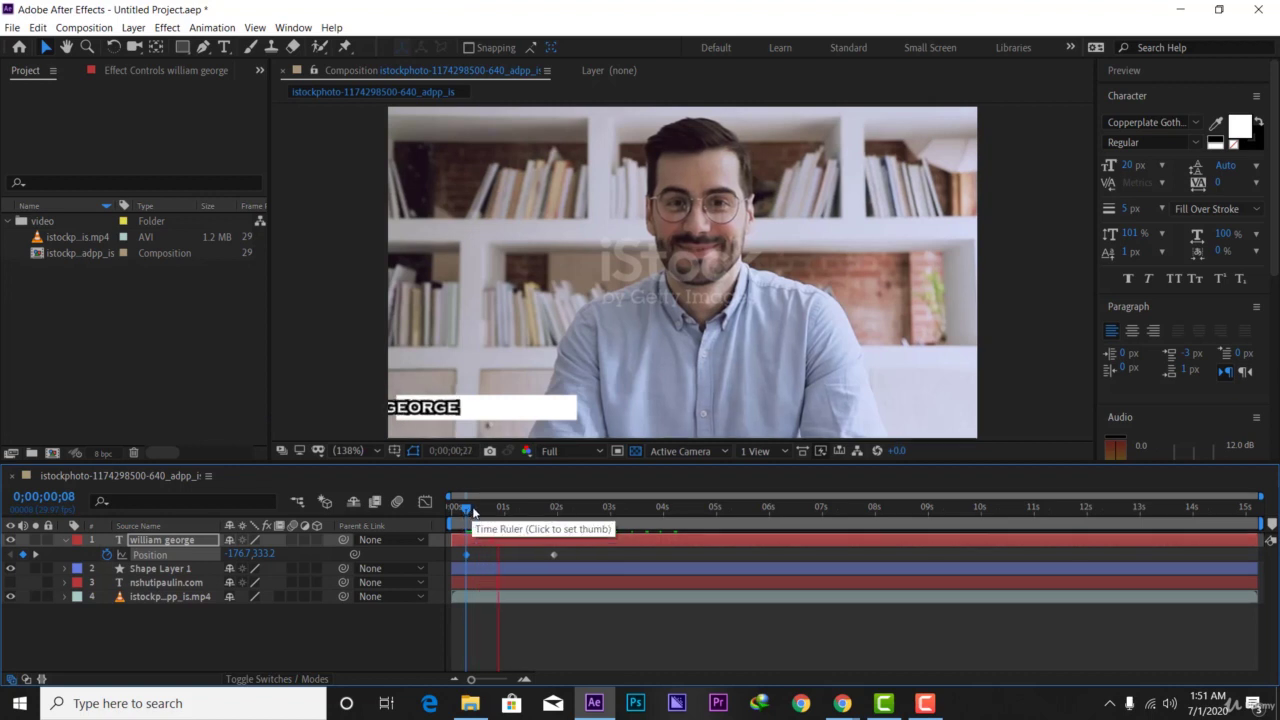
pyautogui.press('space')
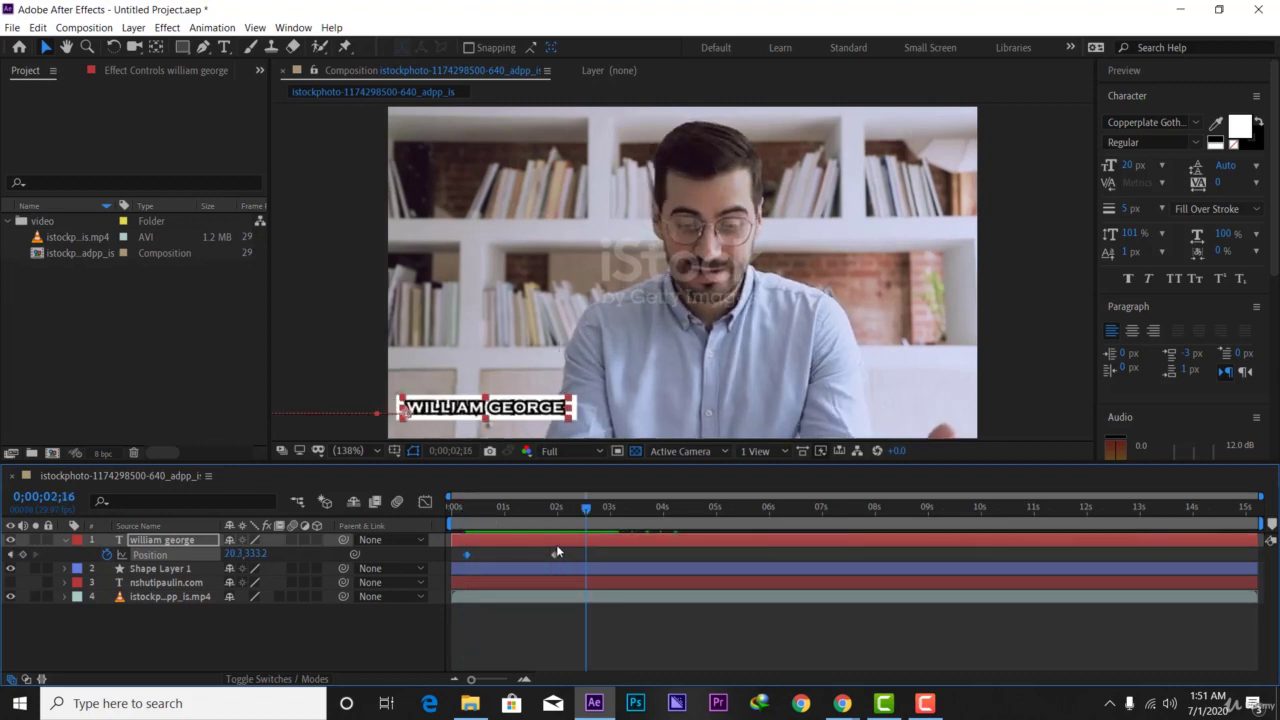
pyautogui.click(557, 553)
pyautogui.moveTo(446, 576); pyautogui.dragTo(562, 547)
# - Apply Easy Ease to both Position keyframes of the name
pyautogui.rightClick(546, 559)
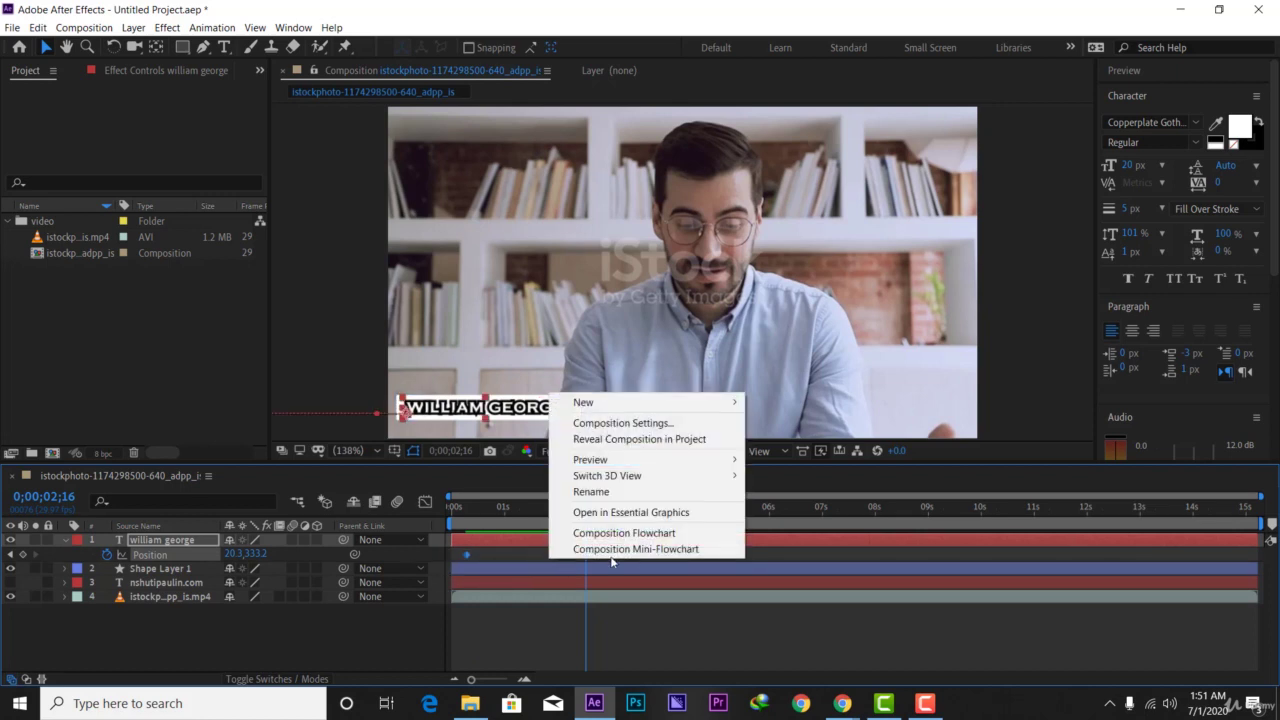
pyautogui.rightClick(470, 556)
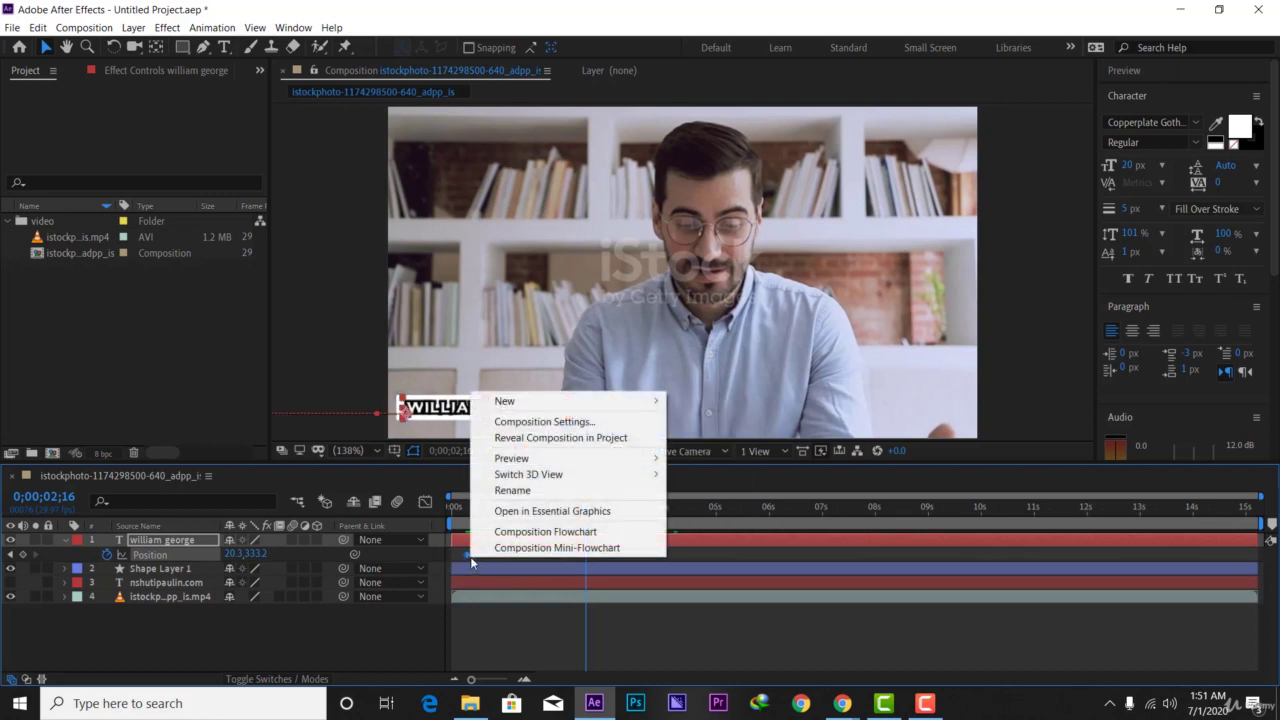
pyautogui.click(571, 570)
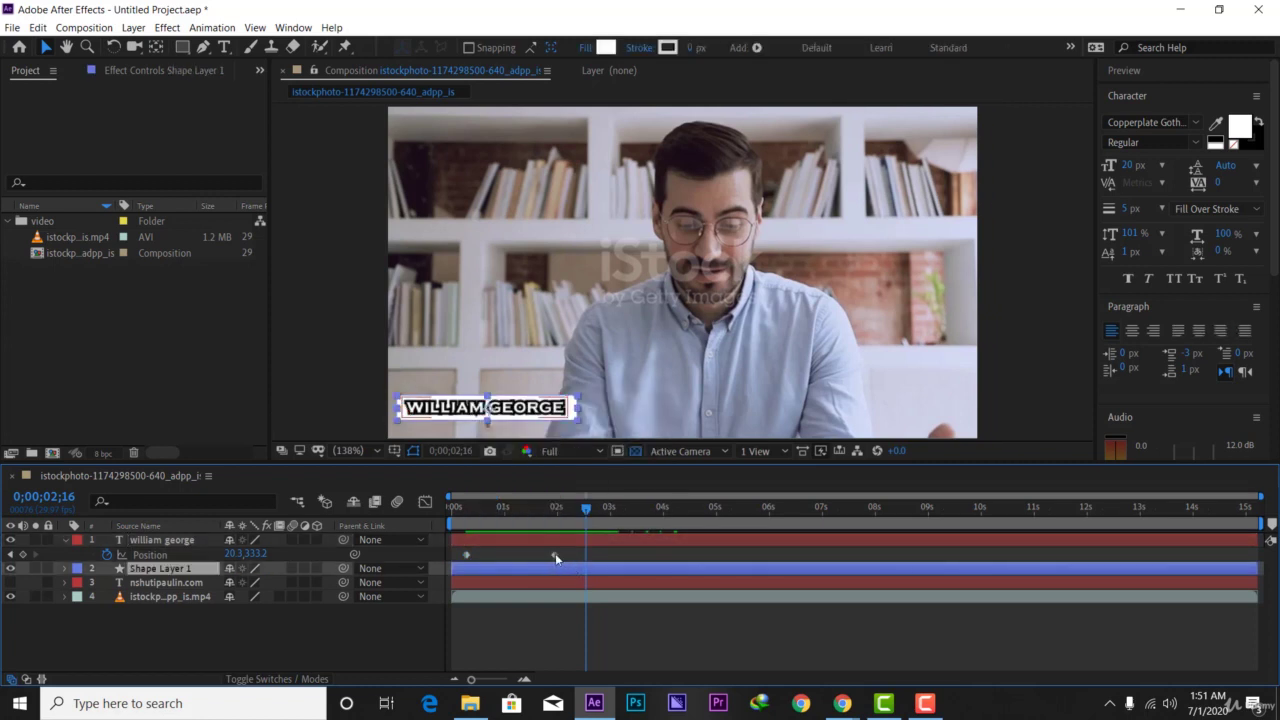
pyautogui.moveTo(565, 556); pyautogui.dragTo(460, 562)
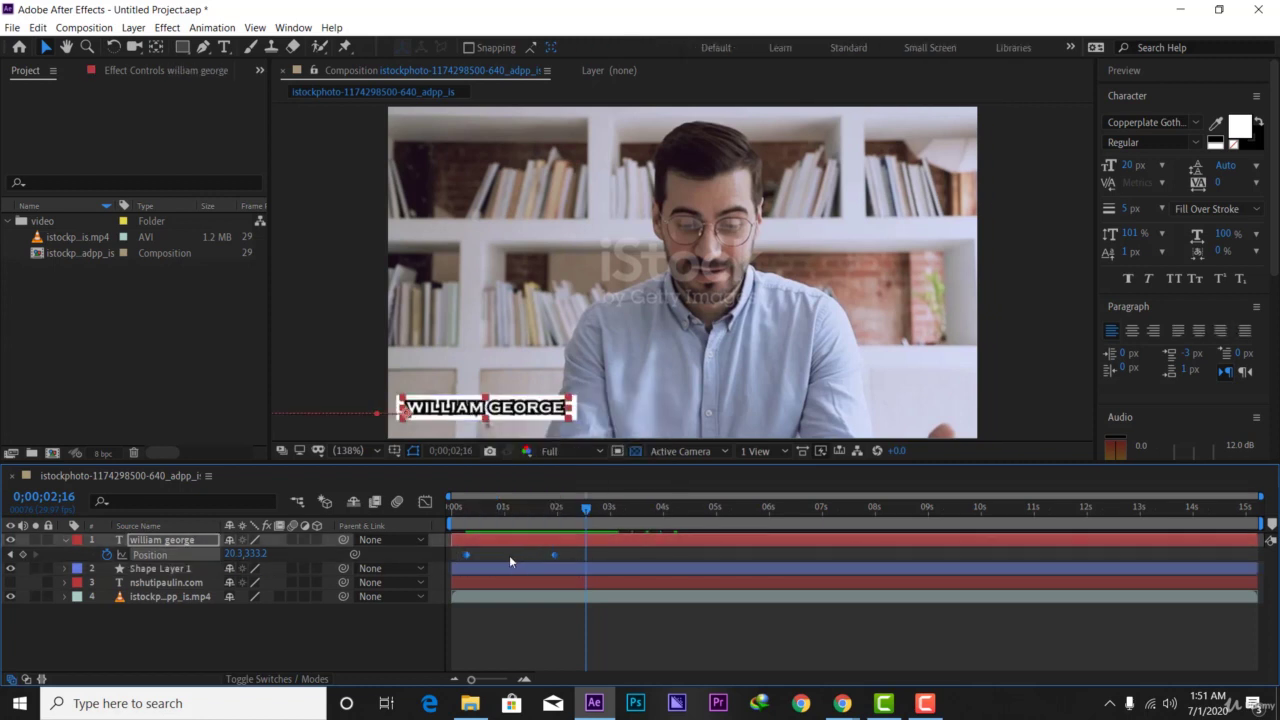
pyautogui.rightClick(556, 552)
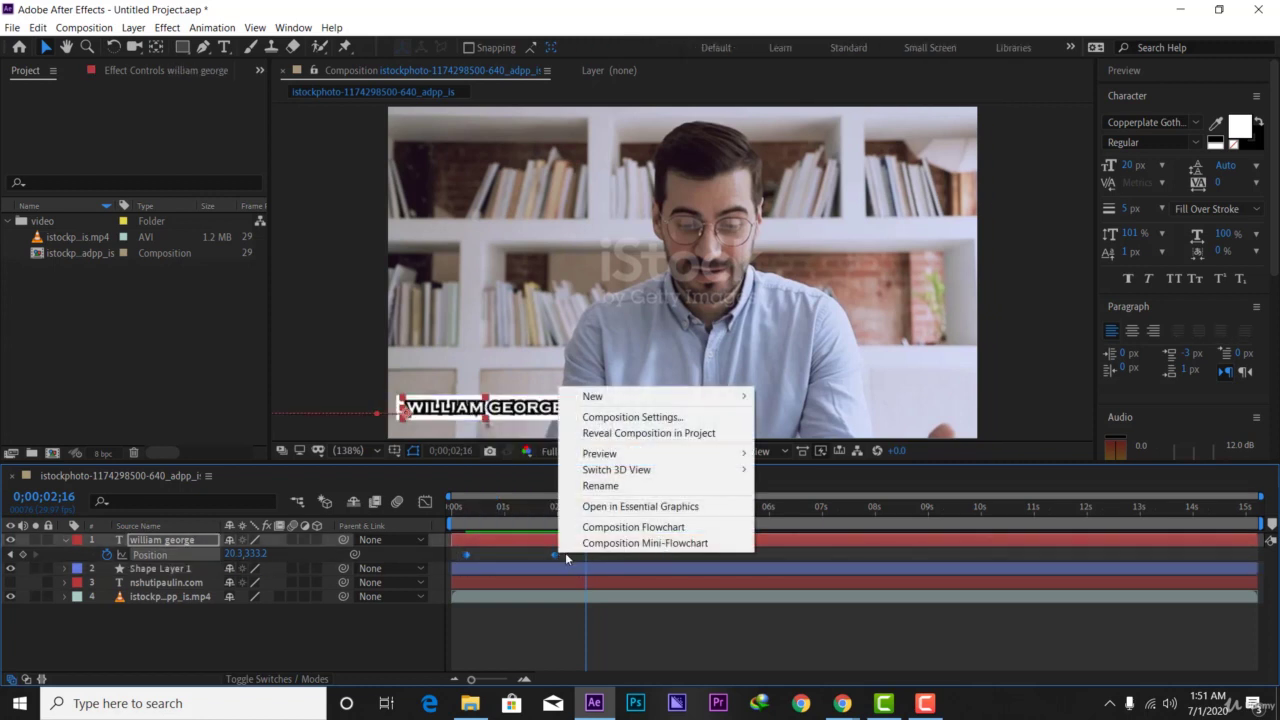
pyautogui.rightClick(554, 555)
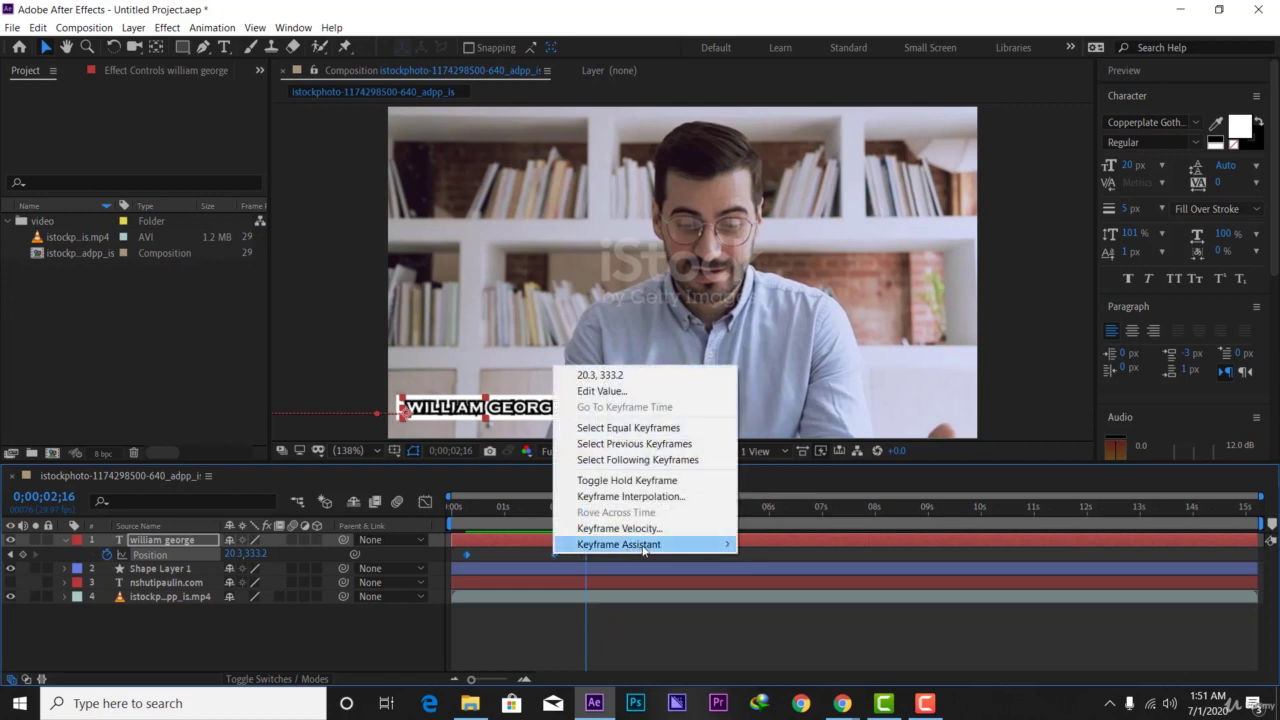
pyautogui.moveTo(707, 544)
pyautogui.click(780, 592)
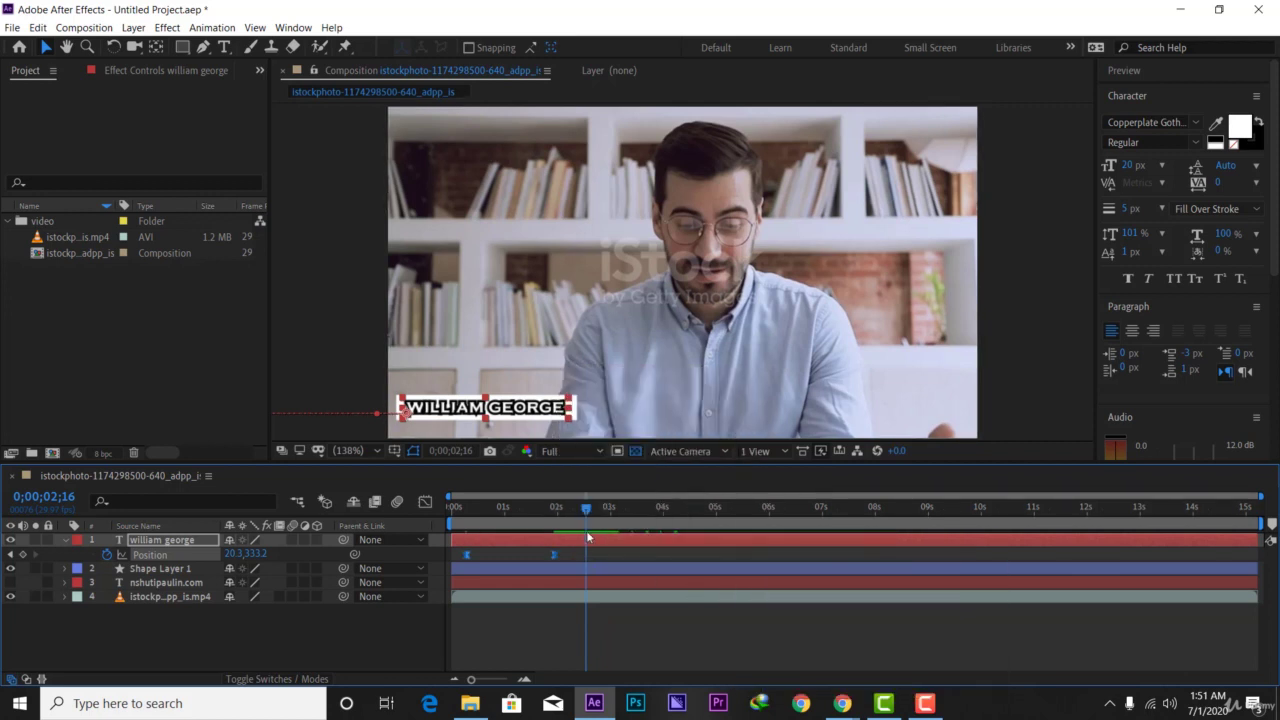
# - Pull the speed-curve influence handles to about 81% in the Graph Editor and preview the slide-in
pyautogui.click(425, 501)
pyautogui.moveTo(615, 643); pyautogui.dragTo(445, 531)
pyautogui.moveTo(530, 638); pyautogui.dragTo(470, 632)
pyautogui.click(425, 501)
pyautogui.press('space')
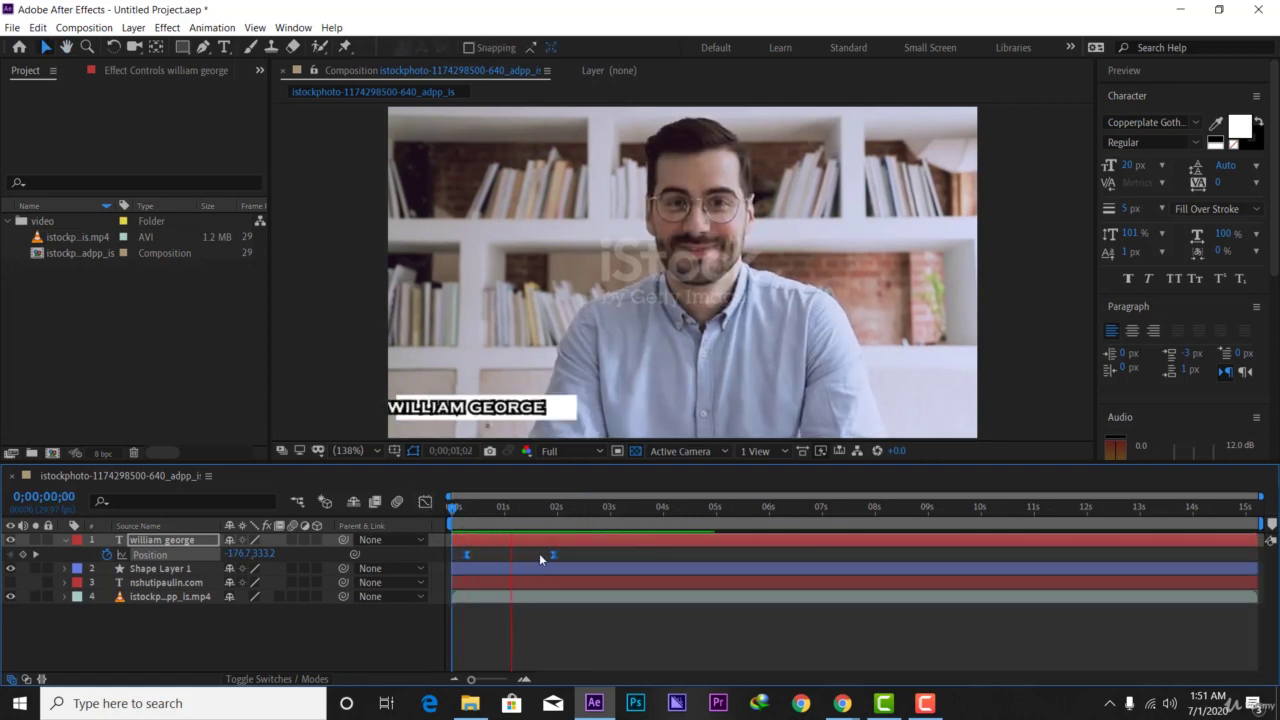
pyautogui.press('space')
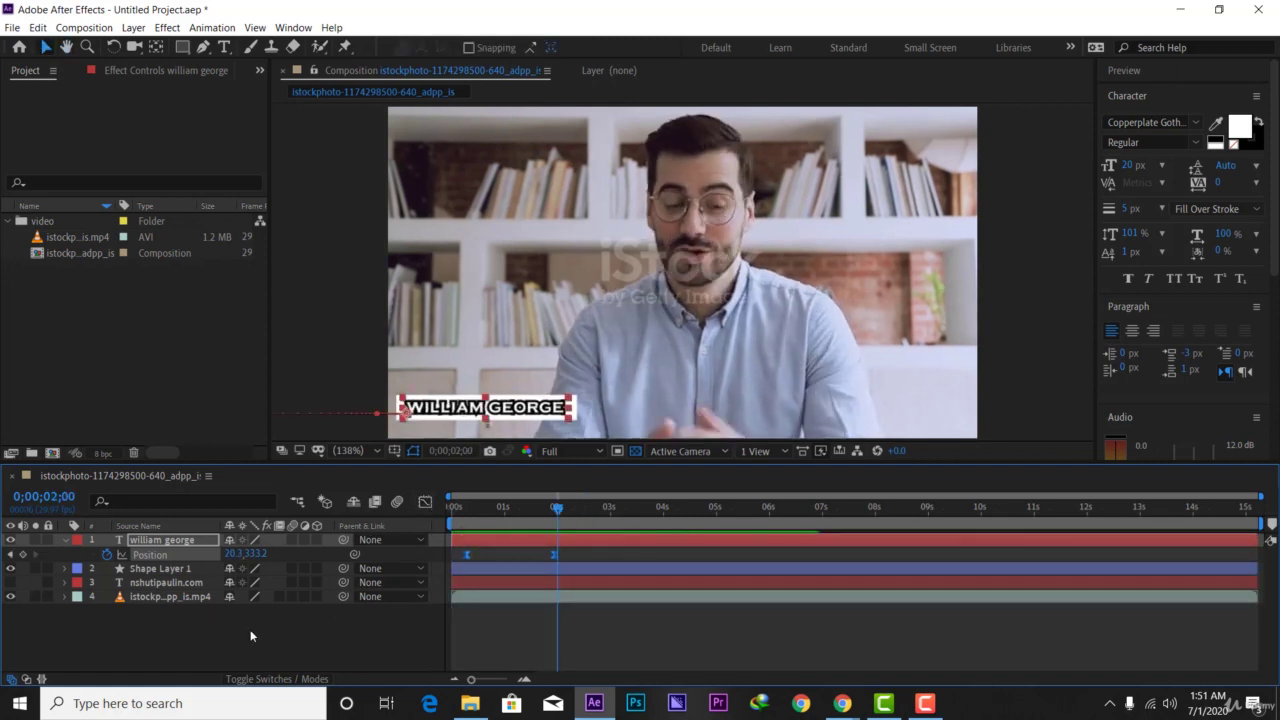
# - Show the white bar's Opacity and set a 100% keyframe just under one second
pyautogui.click(250, 629)
pyautogui.click(575, 413)
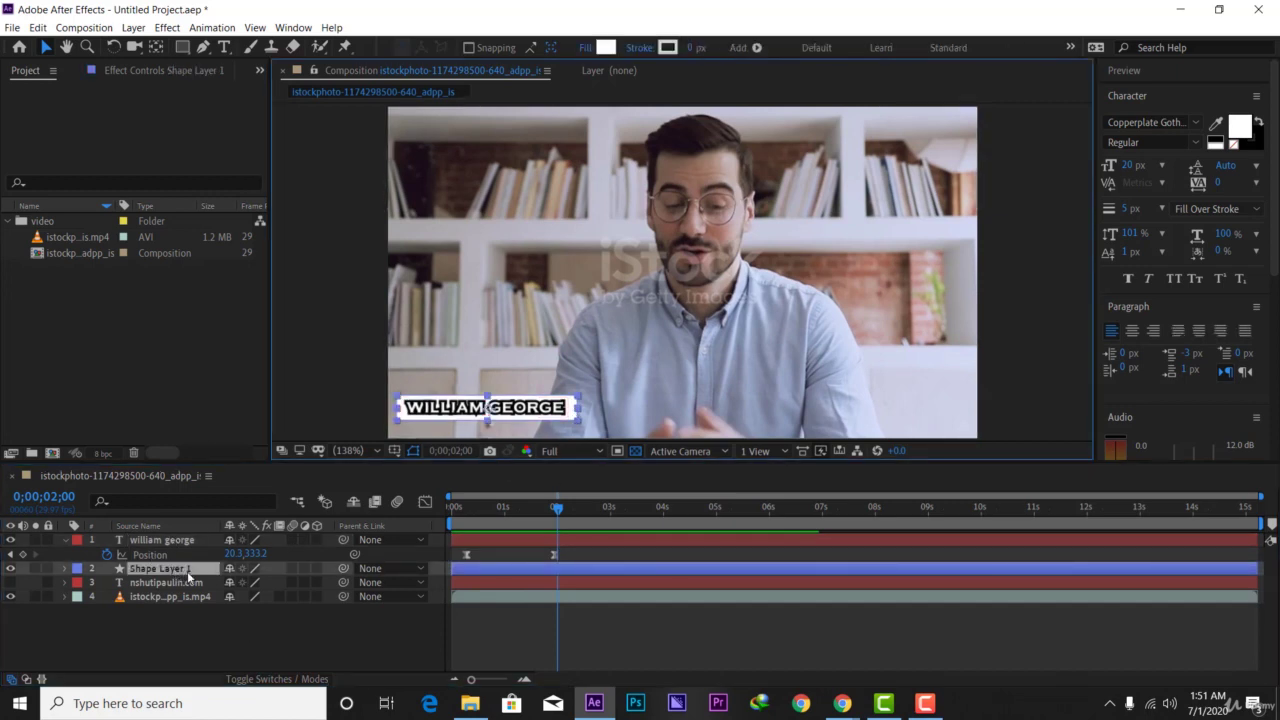
pyautogui.press('t')
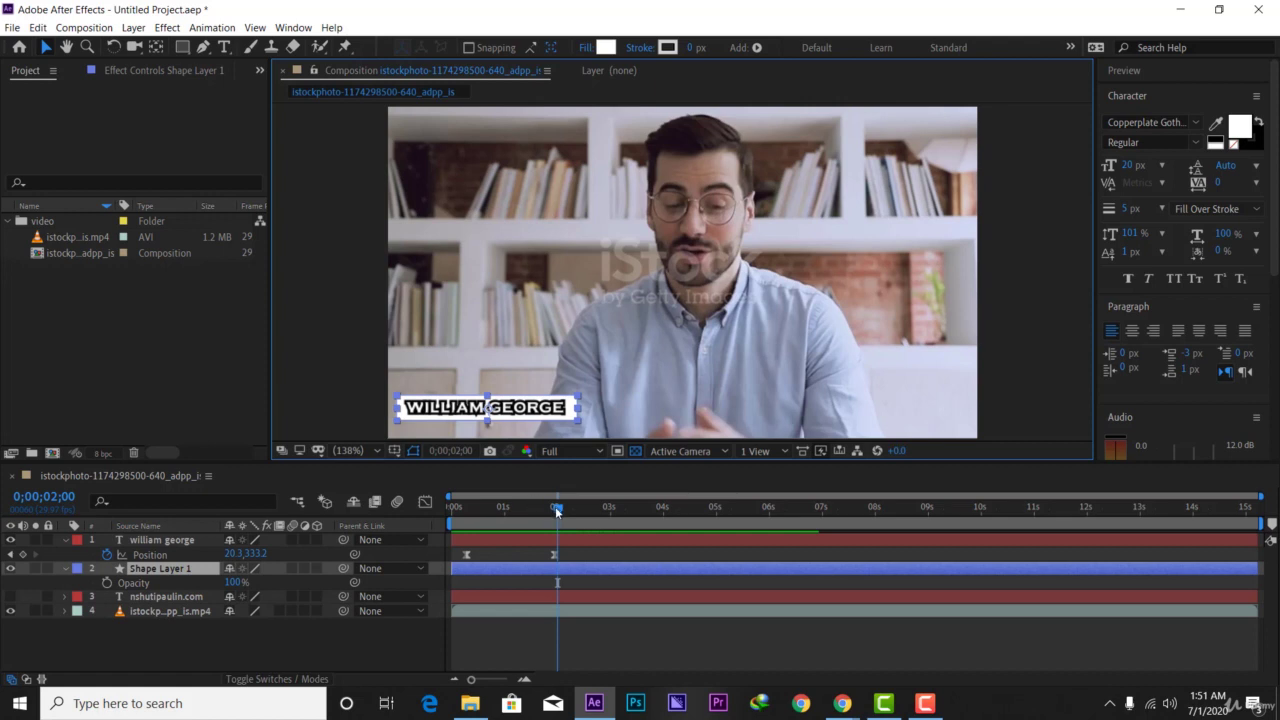
pyautogui.moveTo(555, 506); pyautogui.dragTo(480, 507)
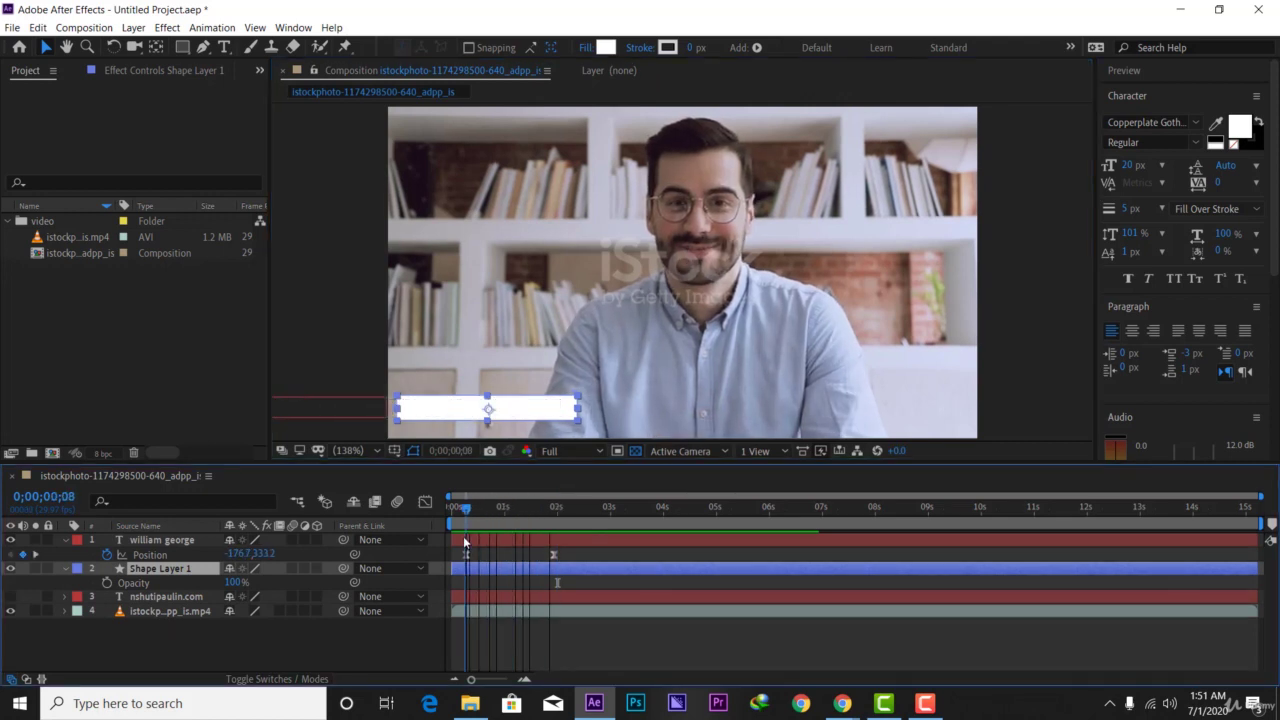
pyautogui.moveTo(465, 522); pyautogui.dragTo(500, 536)
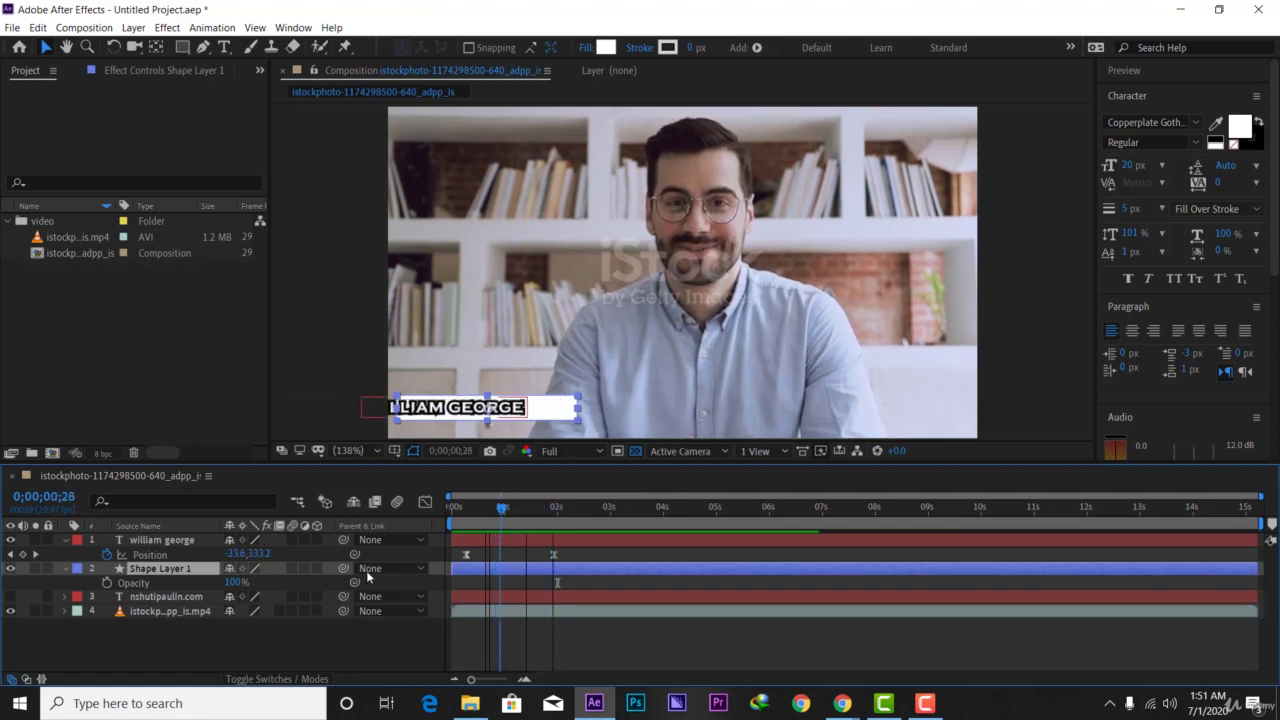
pyautogui.click(106, 583)
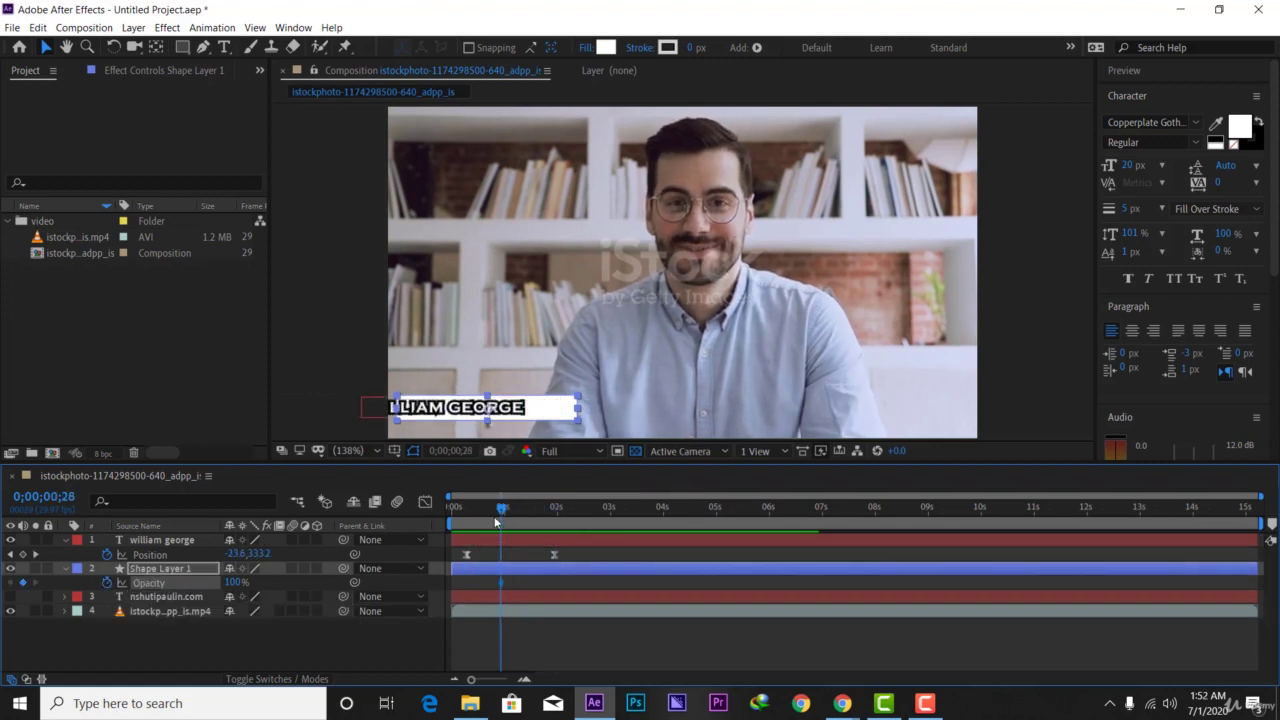
# - Add a 0% Opacity keyframe near the start and preview the bar fading in
pyautogui.moveTo(497, 521); pyautogui.dragTo(467, 522)
pyautogui.moveTo(232, 586); pyautogui.dragTo(180, 586)
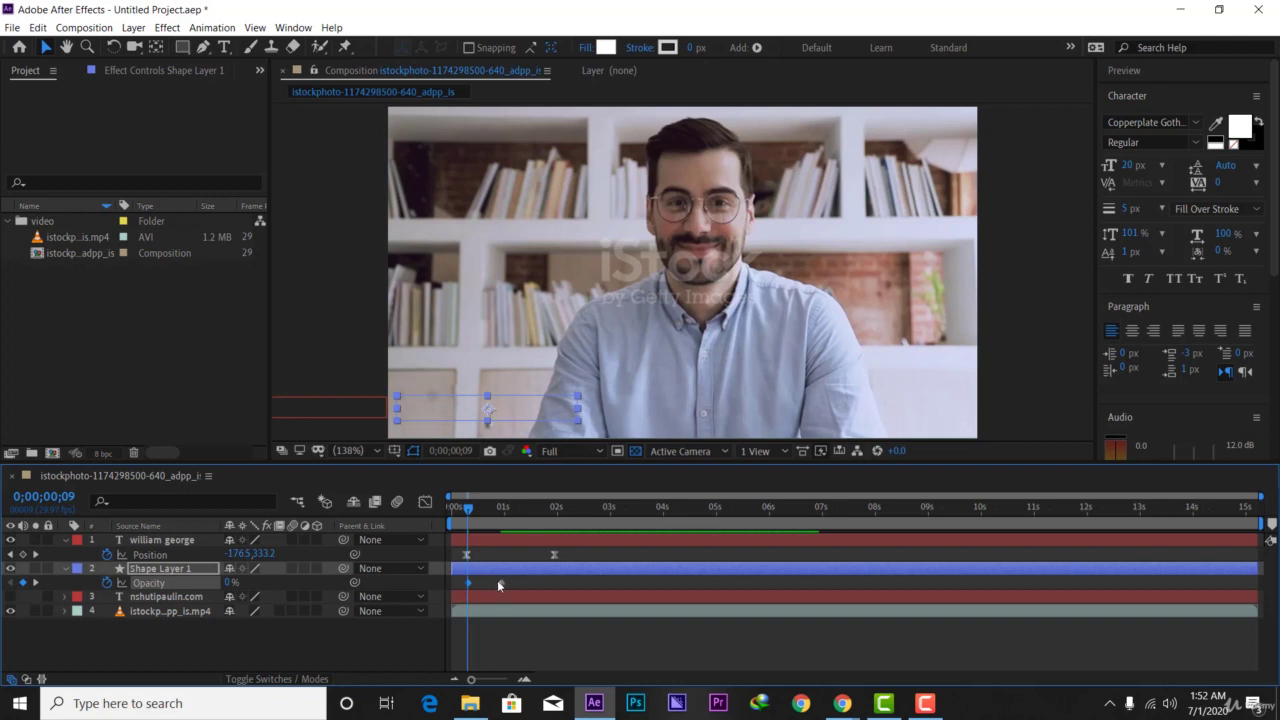
pyautogui.moveTo(495, 584); pyautogui.dragTo(486, 585)
pyautogui.moveTo(467, 508); pyautogui.dragTo(424, 515)
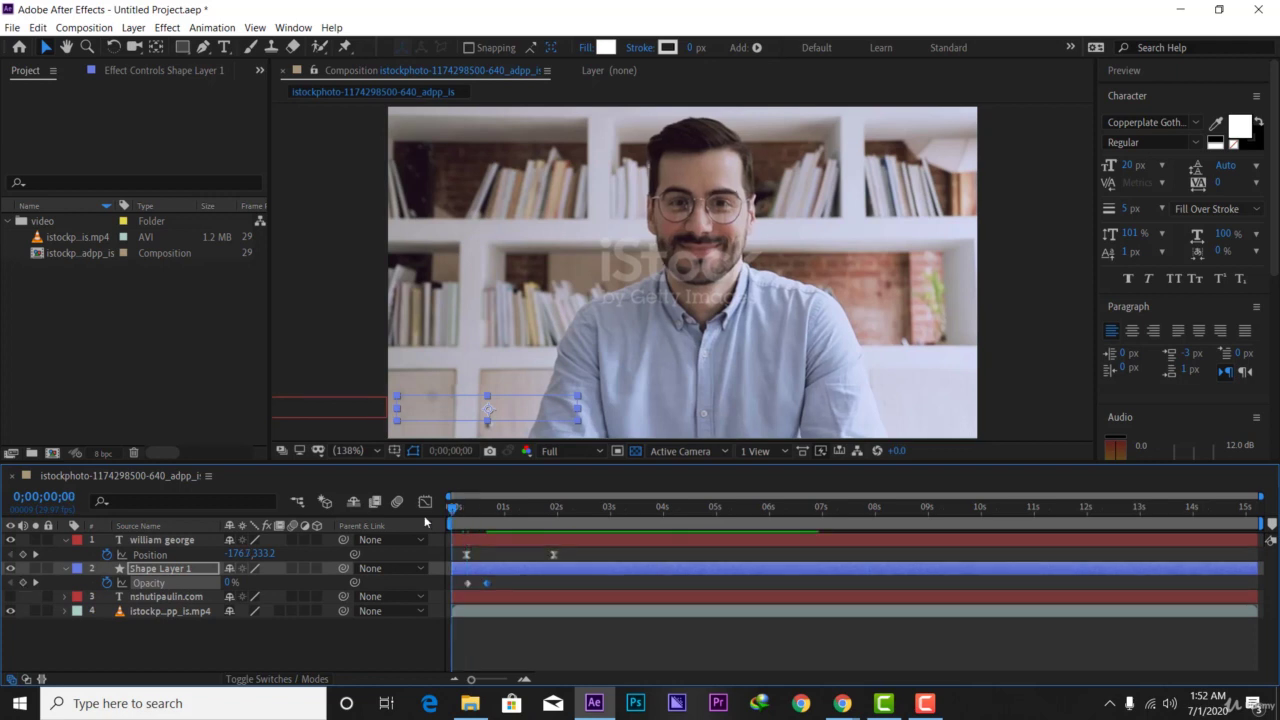
pyautogui.click(404, 648)
pyautogui.press('space')
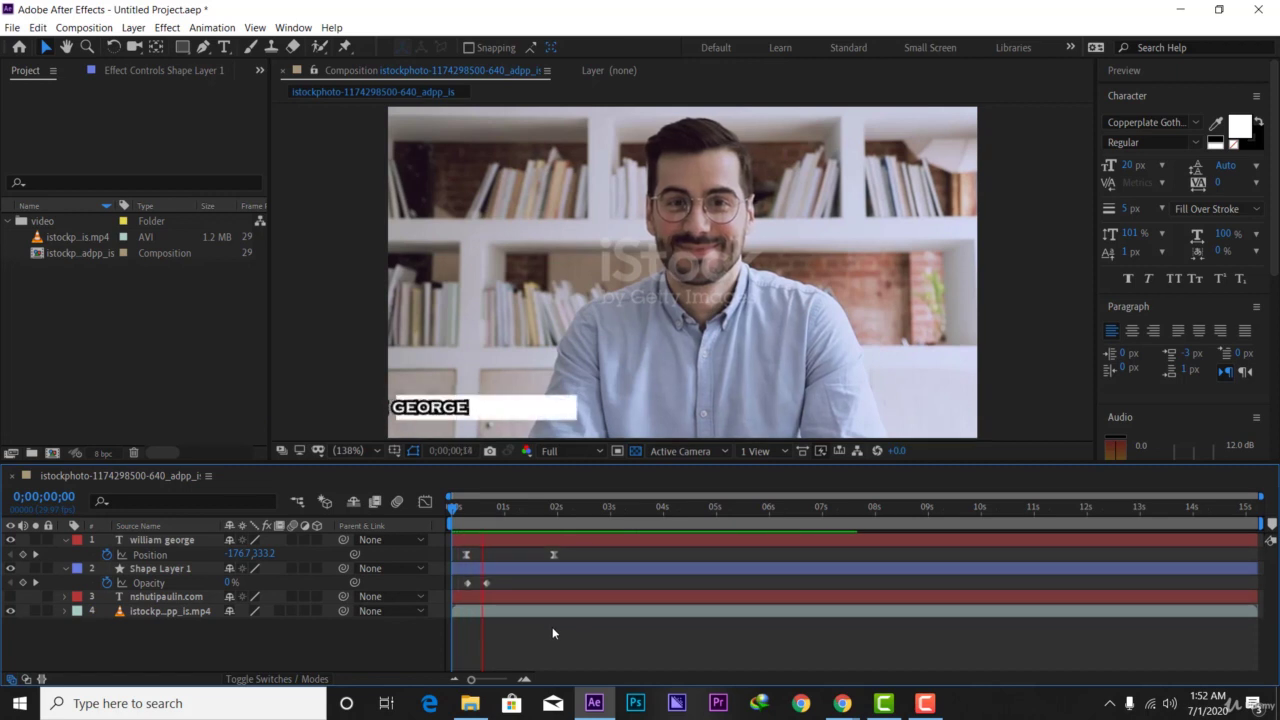
pyautogui.press('space')
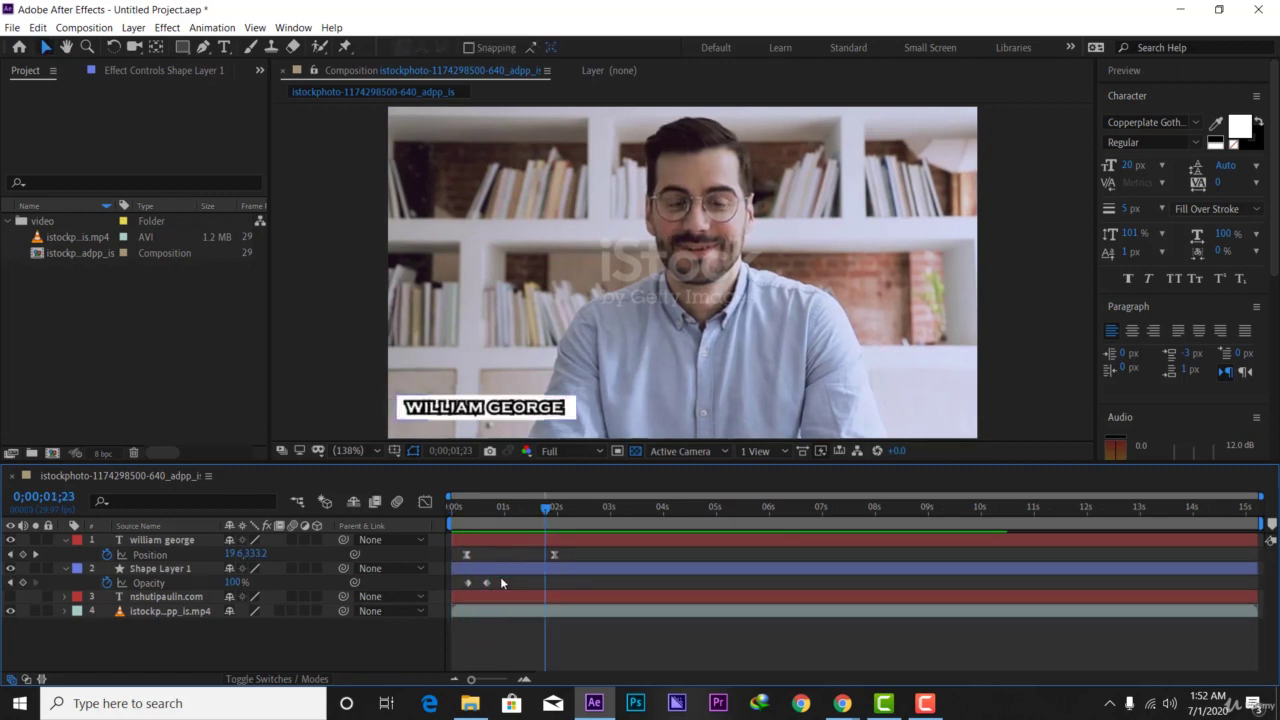
pyautogui.moveTo(566, 549); pyautogui.dragTo(492, 557)
pyautogui.press('space')
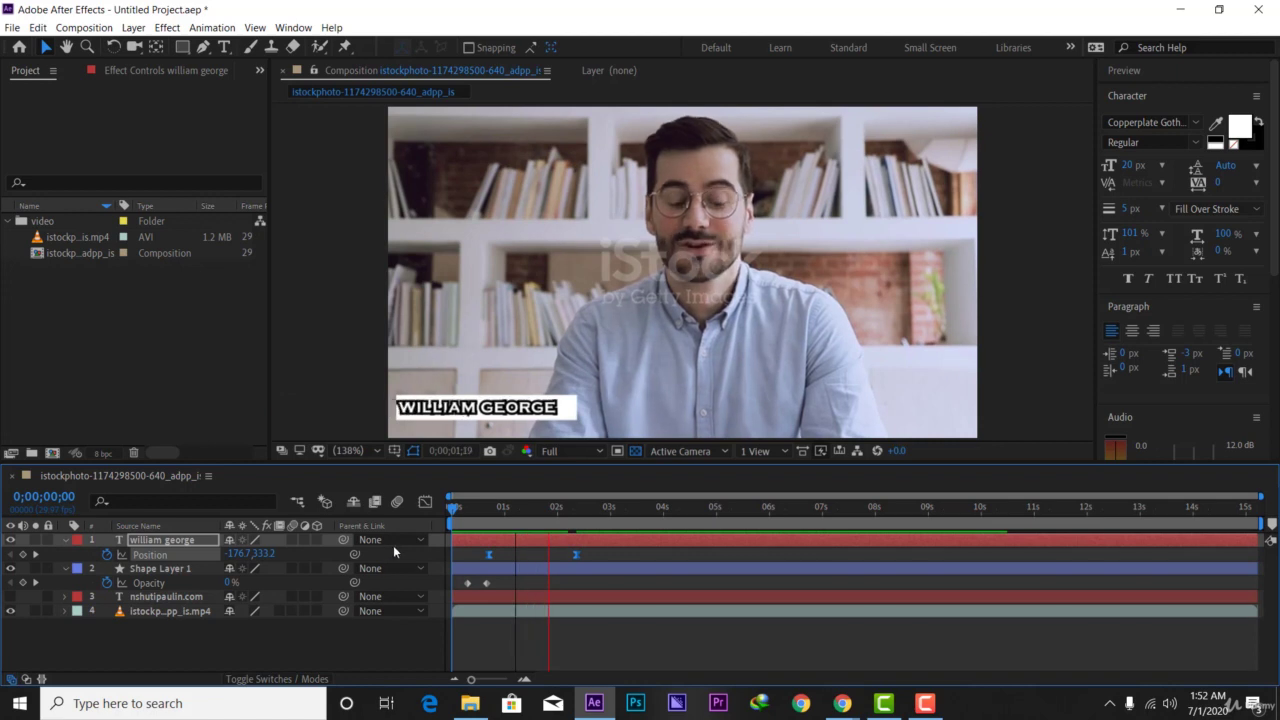
pyautogui.press('space')
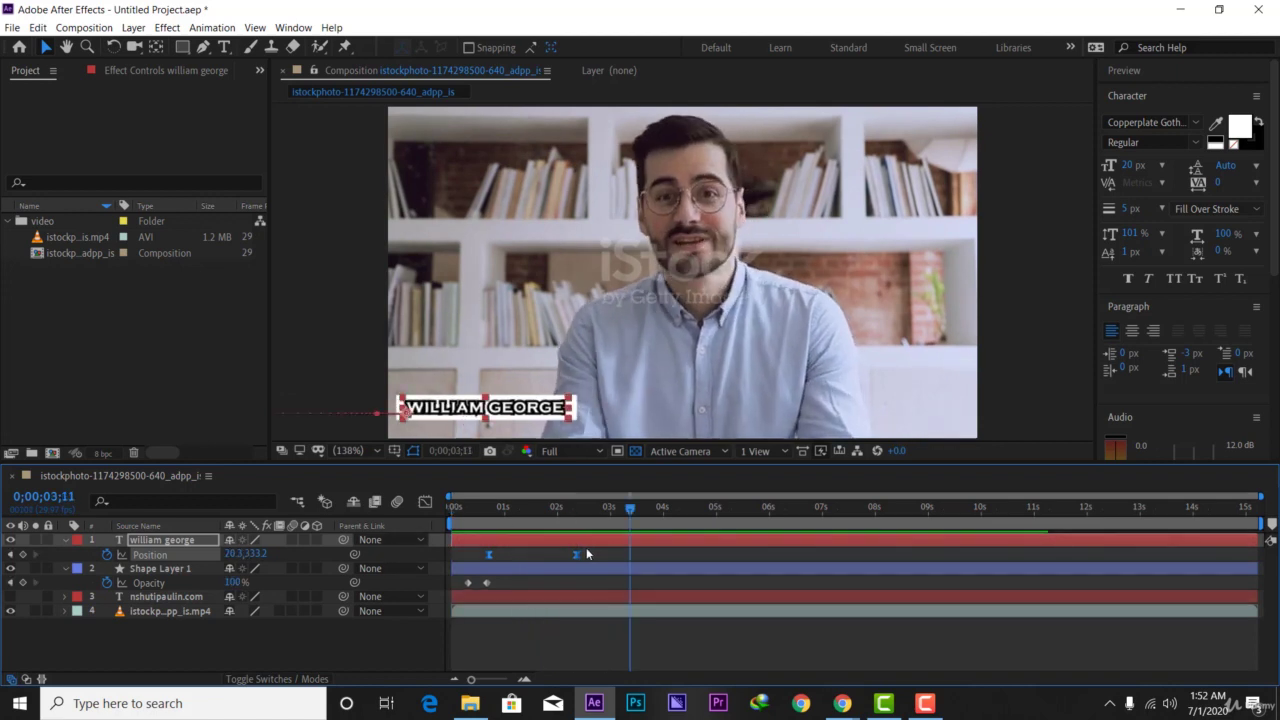
pyautogui.press('space')
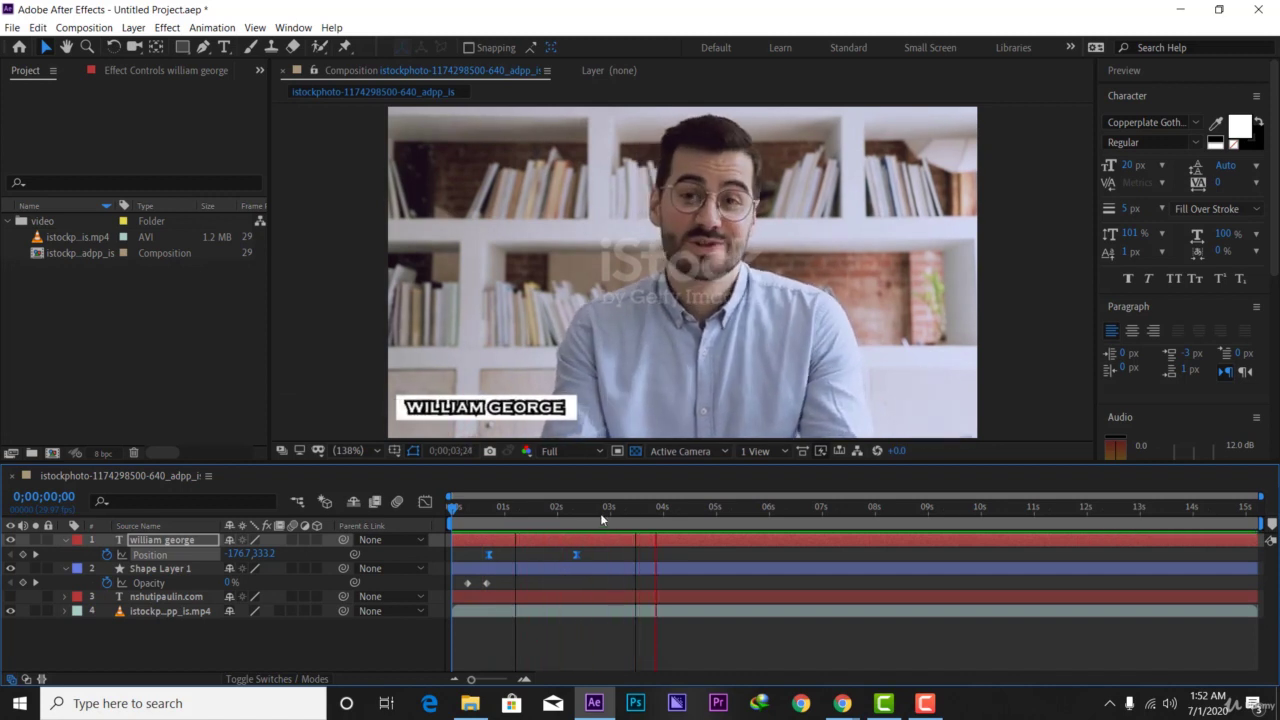
pyautogui.press('space')
pyautogui.moveTo(498, 518); pyautogui.dragTo(585, 526)
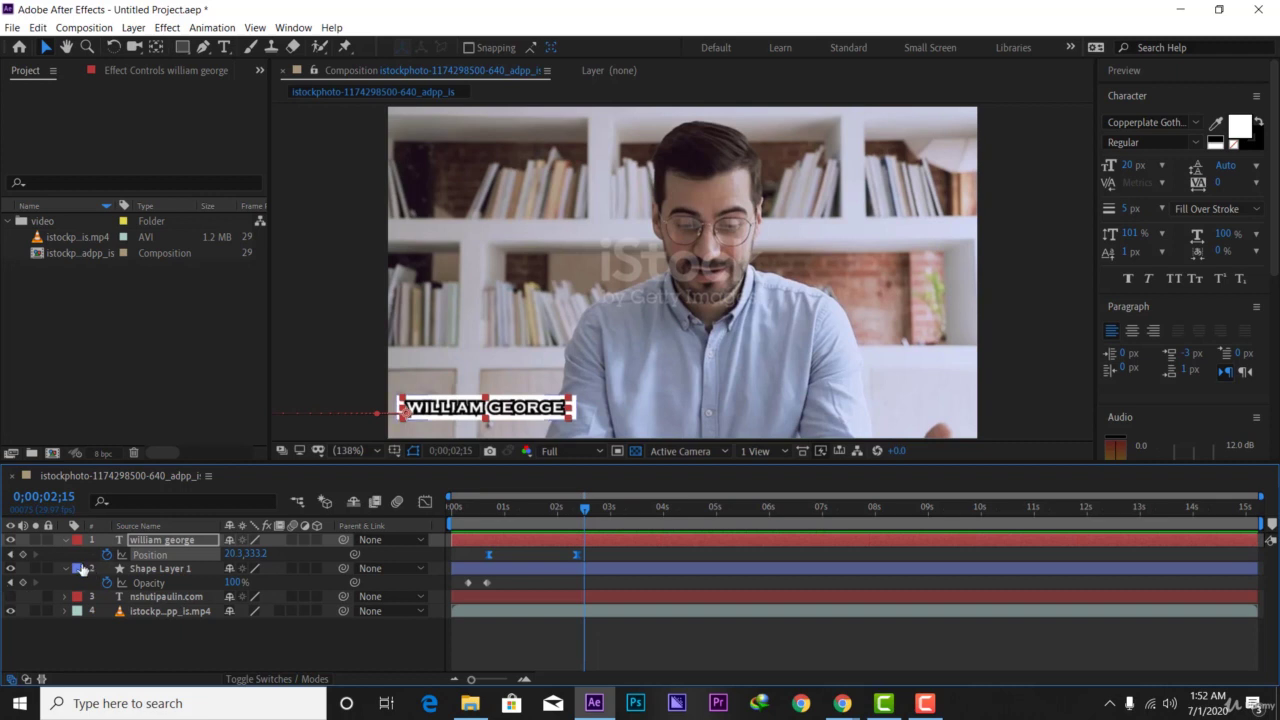
# - Collapse and select the title and bar layers, then pre-compose them as Pre-comp 1
pyautogui.click(64, 569)
pyautogui.click(64, 543)
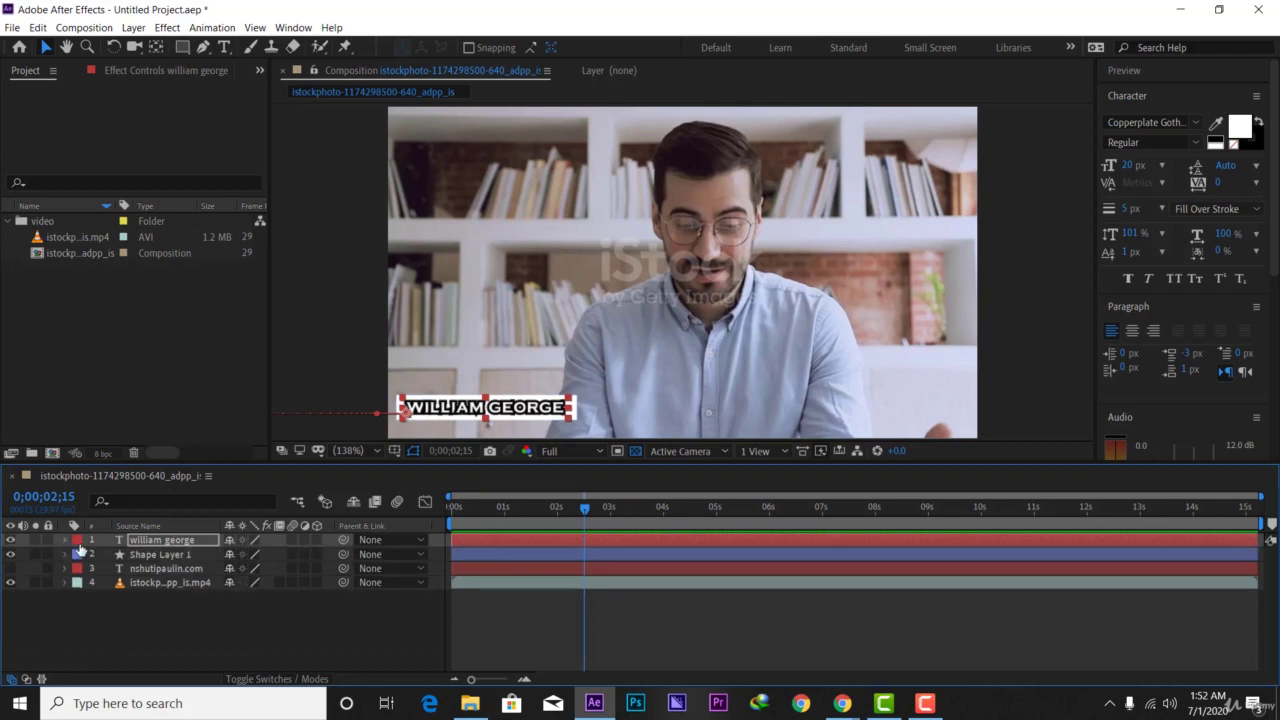
pyautogui.keyDown('shift'); pyautogui.click(156, 555); pyautogui.keyUp('shift')
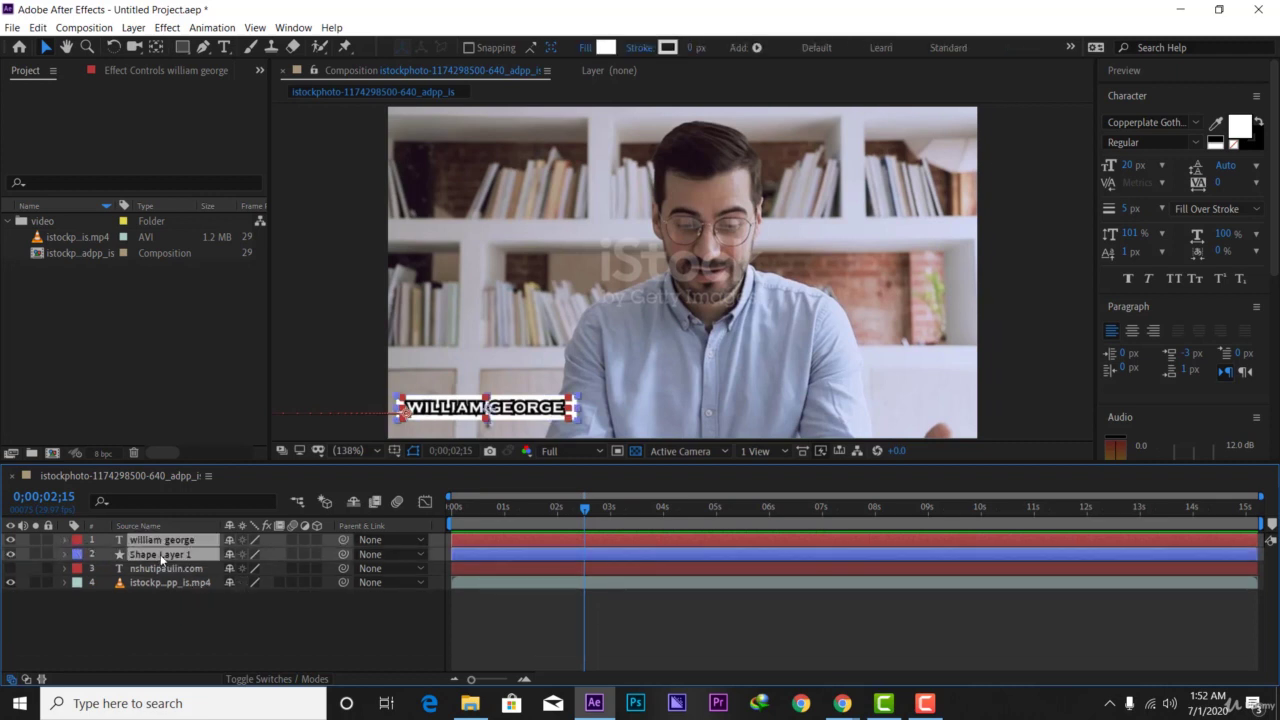
pyautogui.rightClick(160, 554)
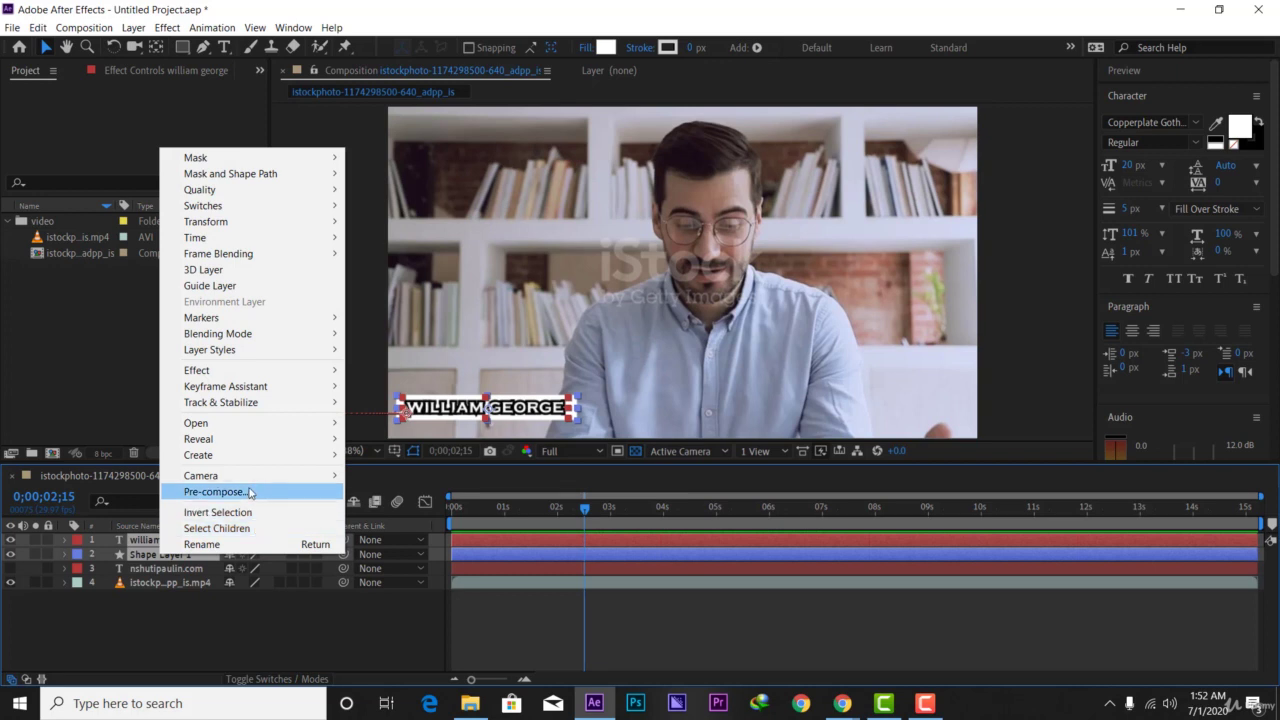
pyautogui.click(214, 492)
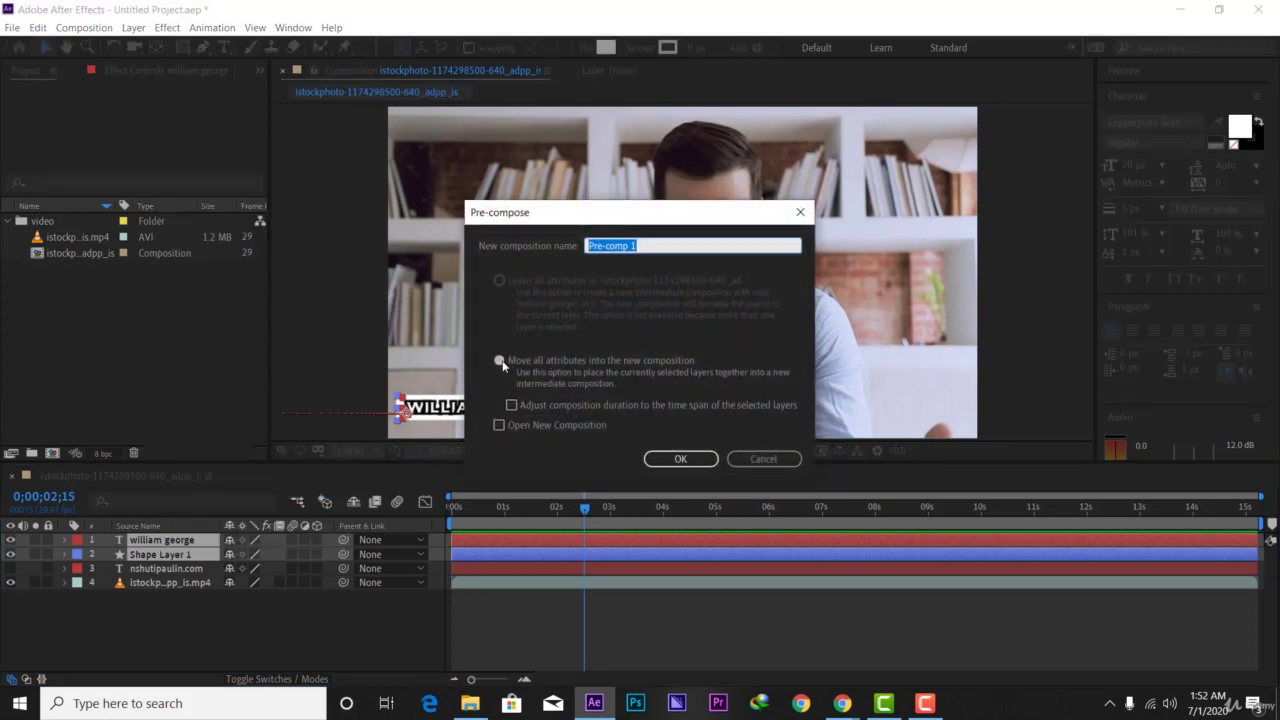
pyautogui.click(677, 458)
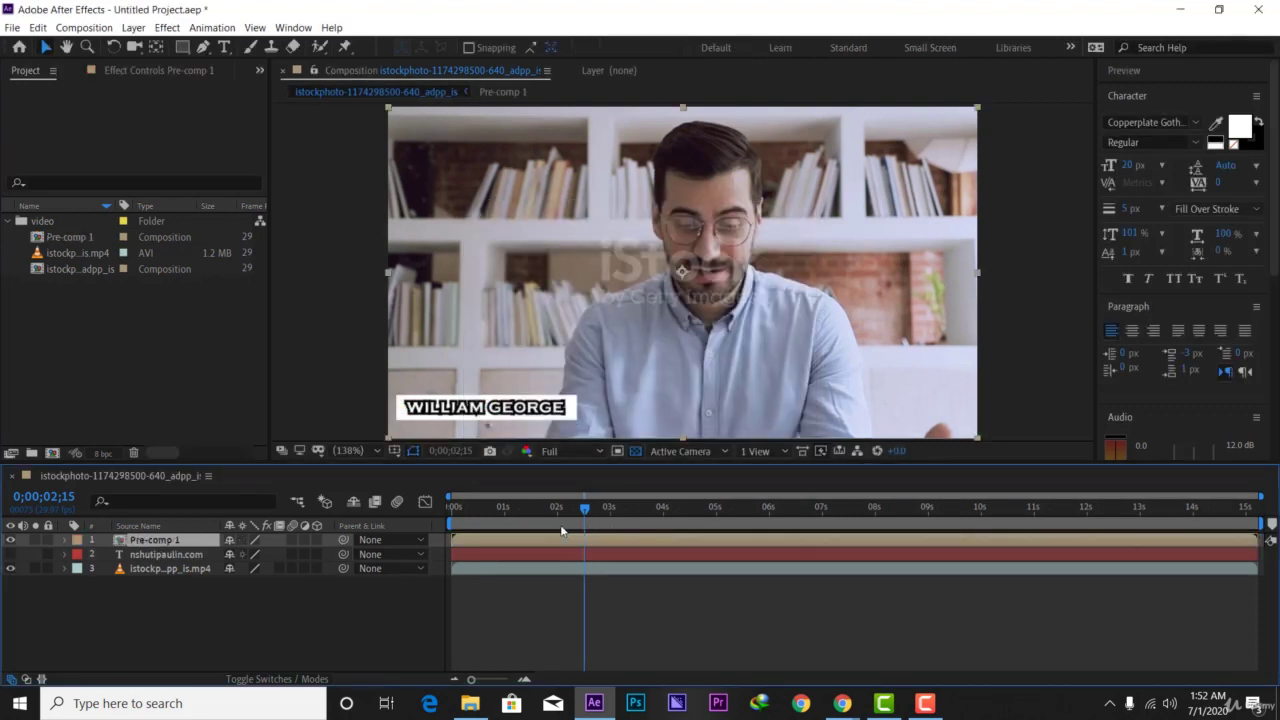
# - Slide the Pre-comp 1 layer to start near 01s in the timeline and preview the result
pyautogui.moveTo(574, 516); pyautogui.dragTo(445, 509)
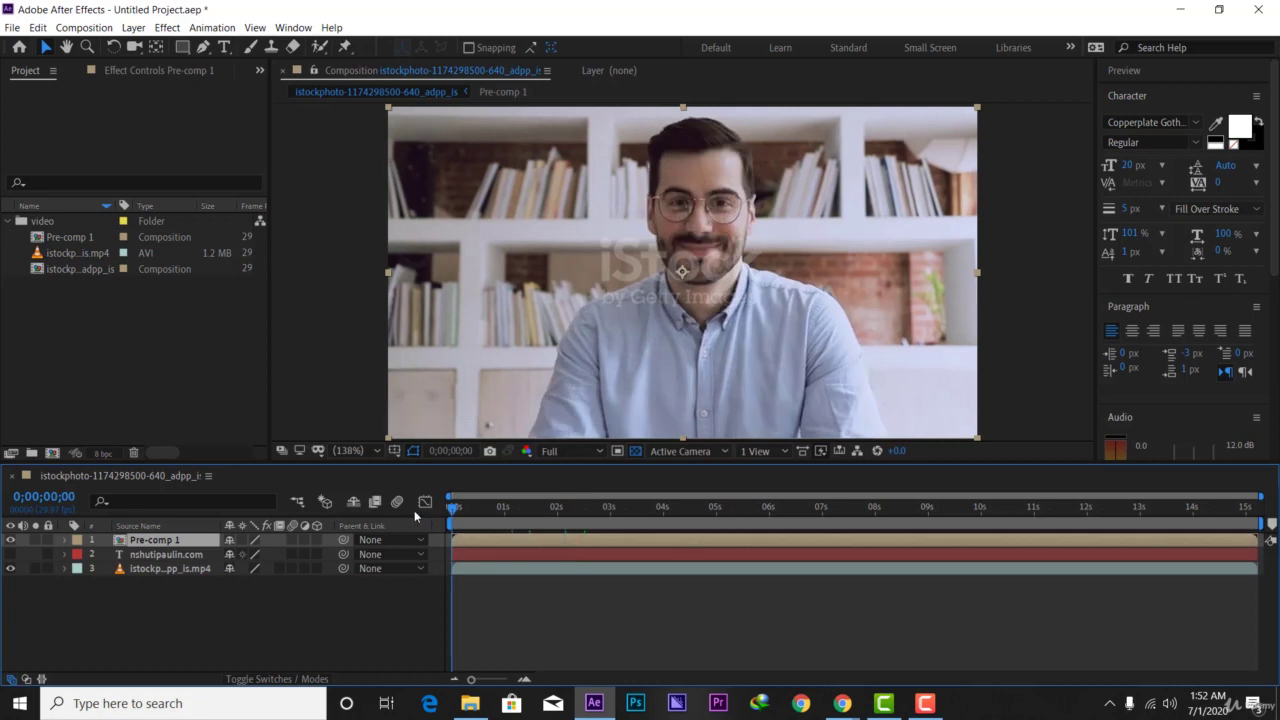
pyautogui.press('space')
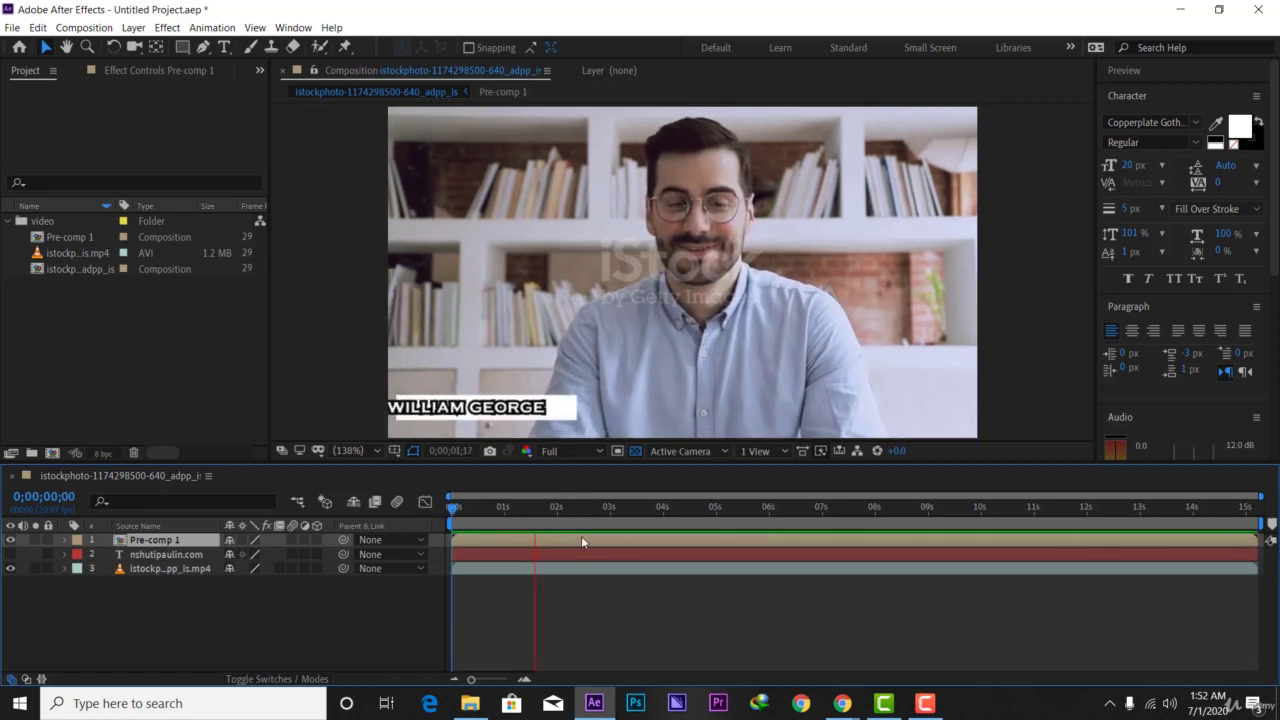
pyautogui.press('space')
pyautogui.moveTo(490, 516); pyautogui.dragTo(528, 512)
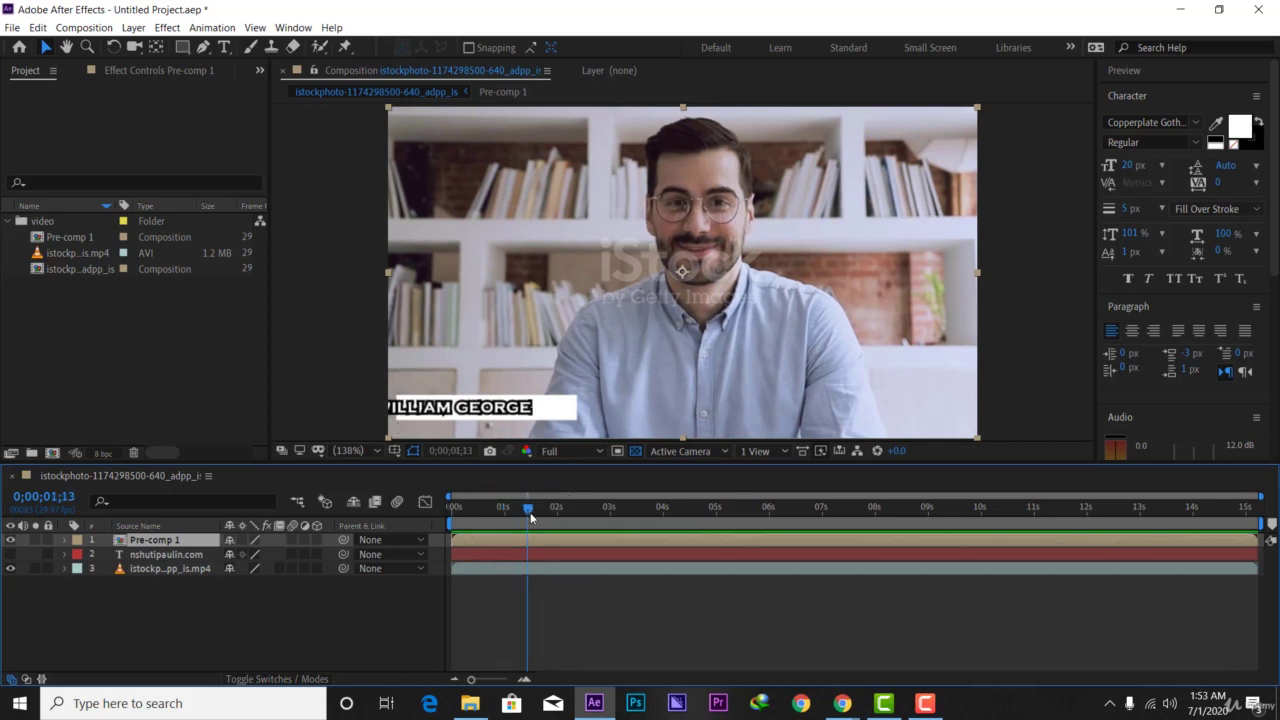
pyautogui.moveTo(540, 540); pyautogui.dragTo(586, 540)
pyautogui.moveTo(528, 508); pyautogui.dragTo(393, 556)
pyautogui.press('space')
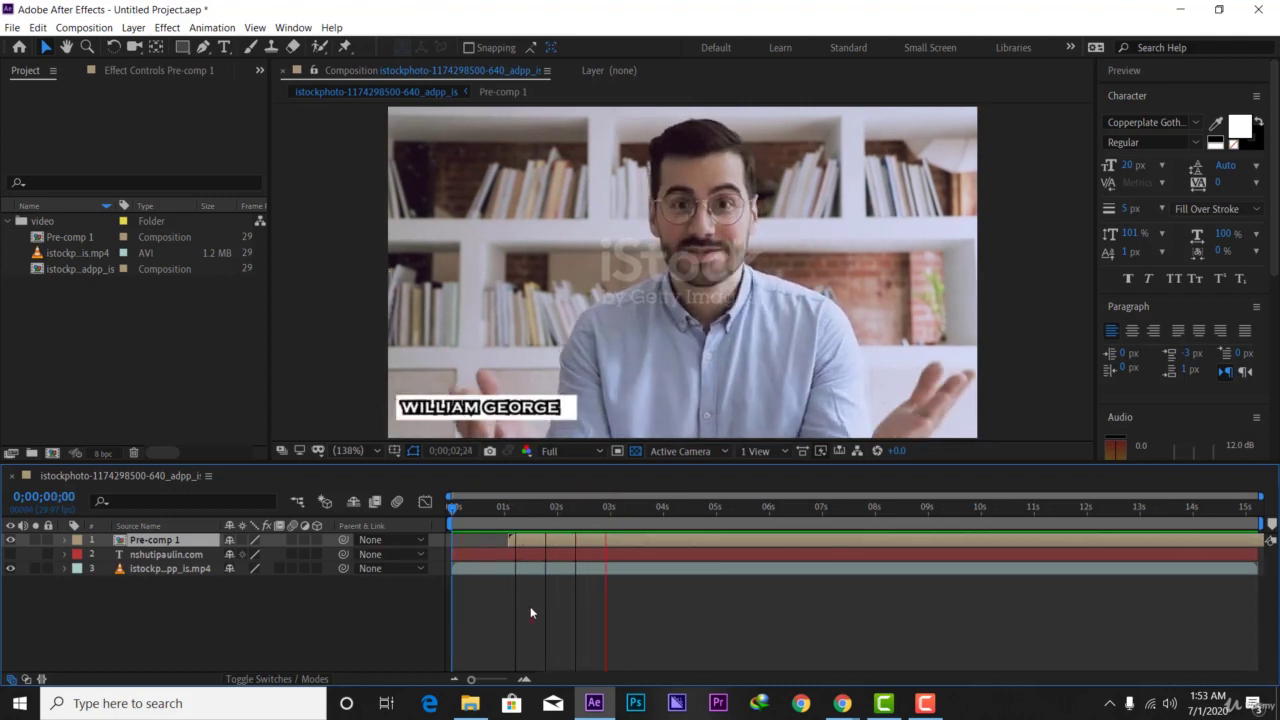
pyautogui.press('space')
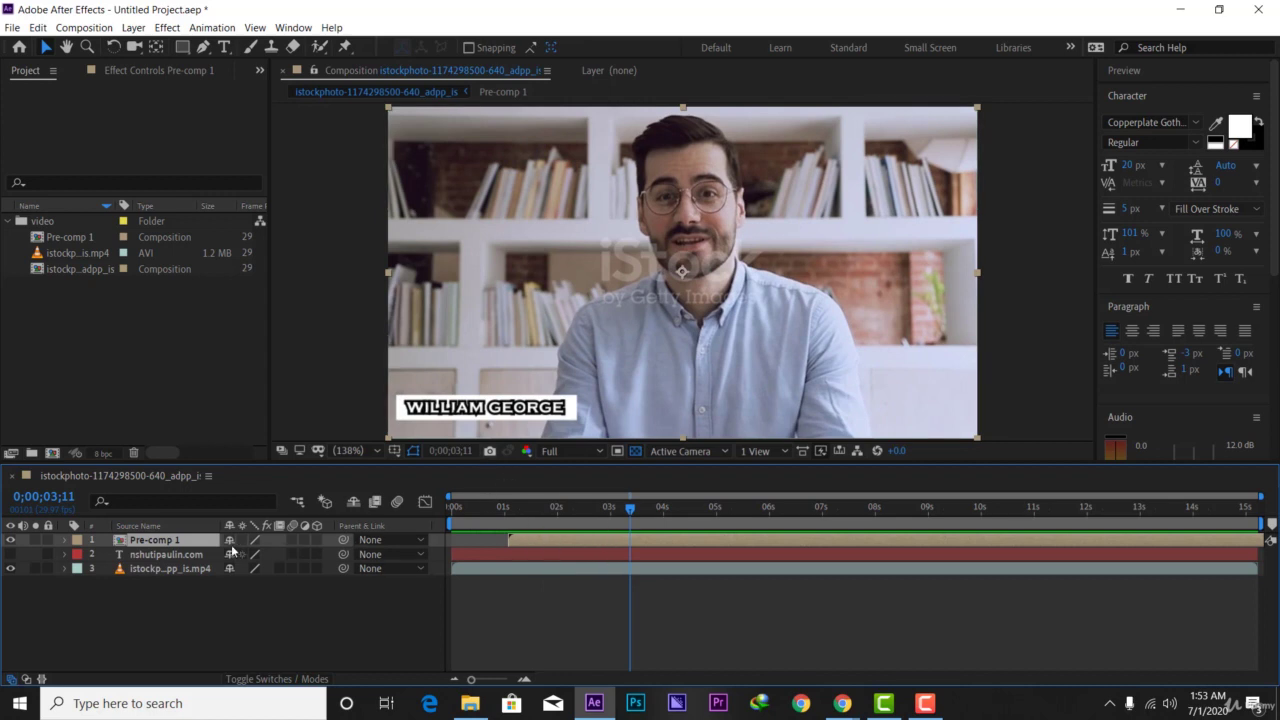
# - Draw a rectangular mask on Pre-comp 1 at the bar's left edge and set Mask 1 to Subtract
pyautogui.click(182, 47)
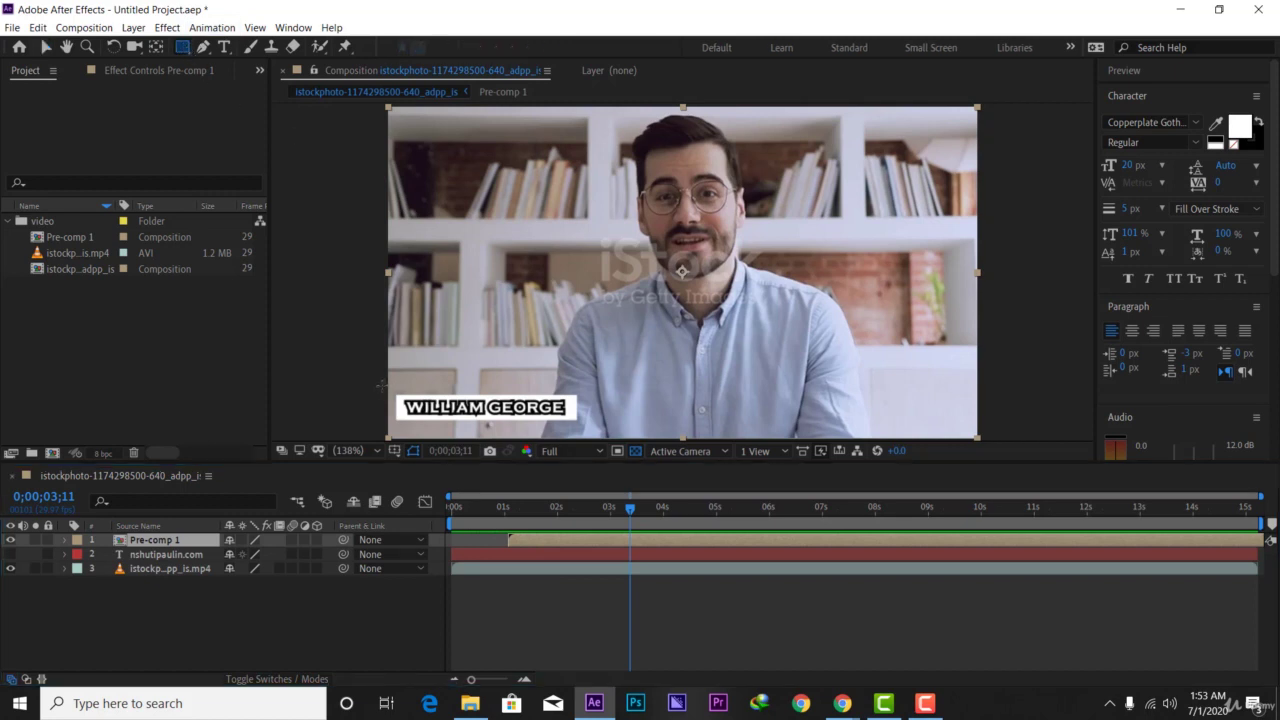
pyautogui.moveTo(382, 385); pyautogui.dragTo(406, 407)
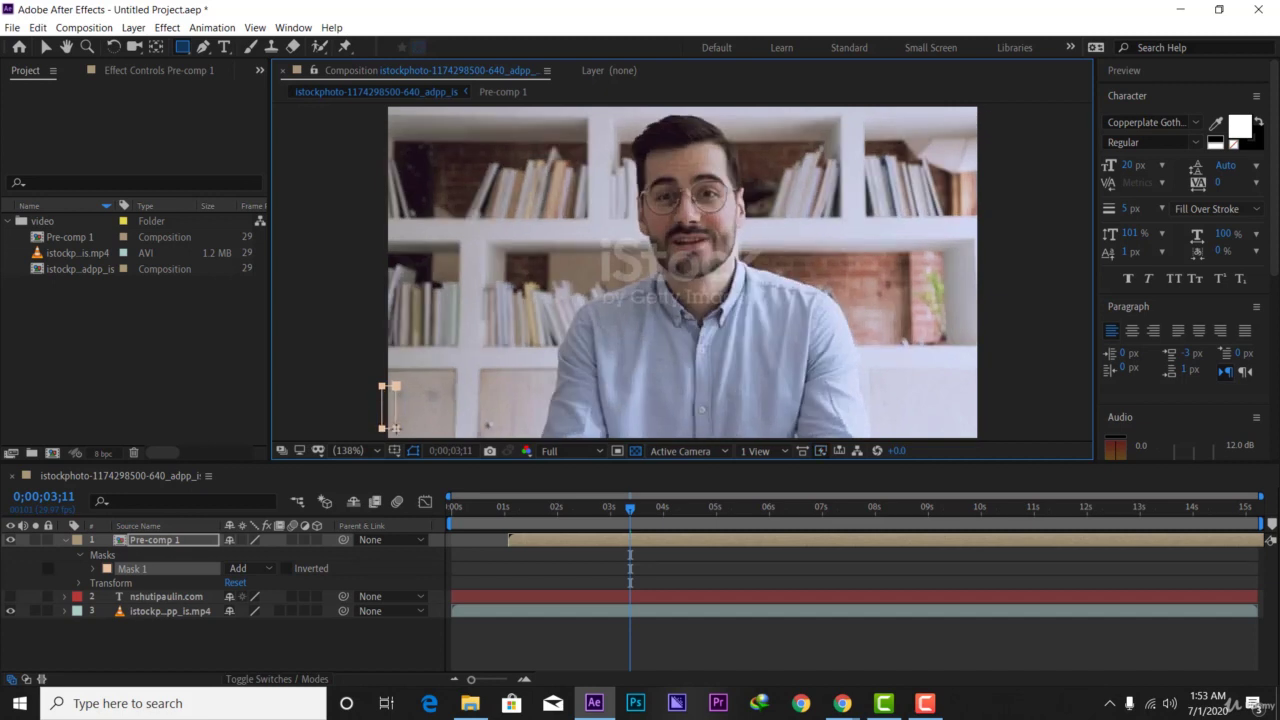
pyautogui.moveTo(395, 428); pyautogui.dragTo(414, 437)
pyautogui.click(268, 569)
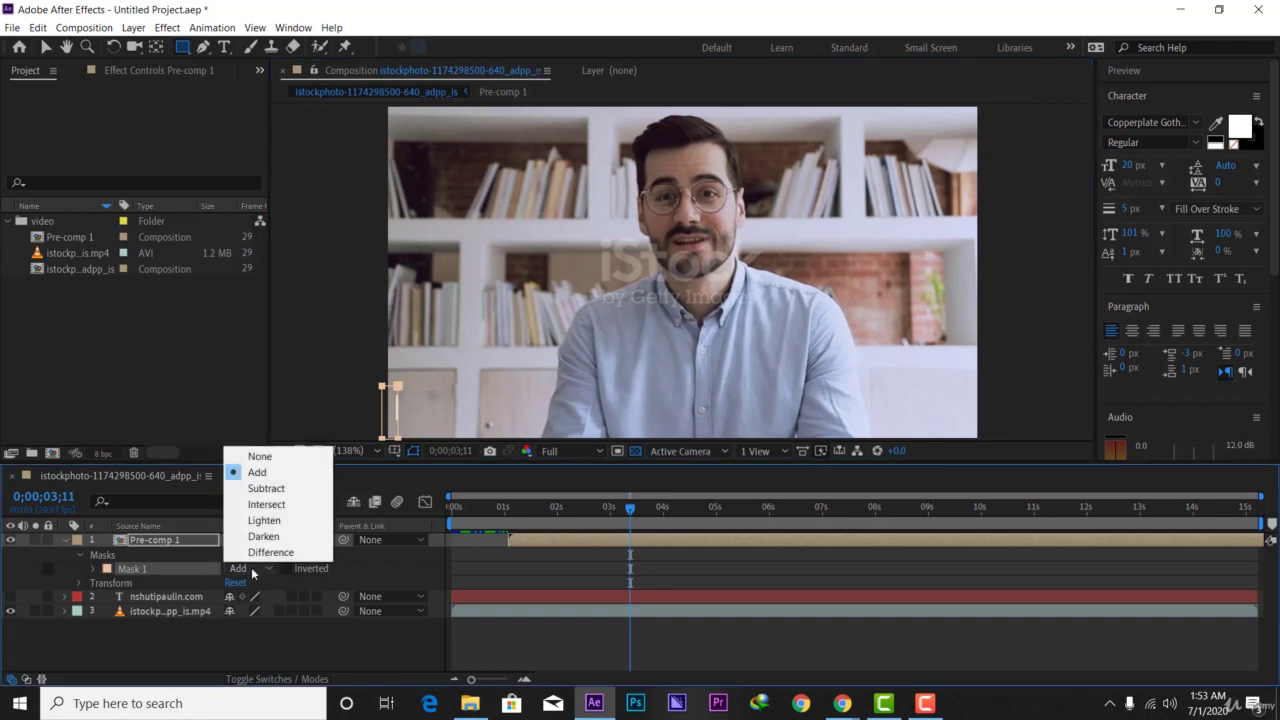
pyautogui.click(264, 488)
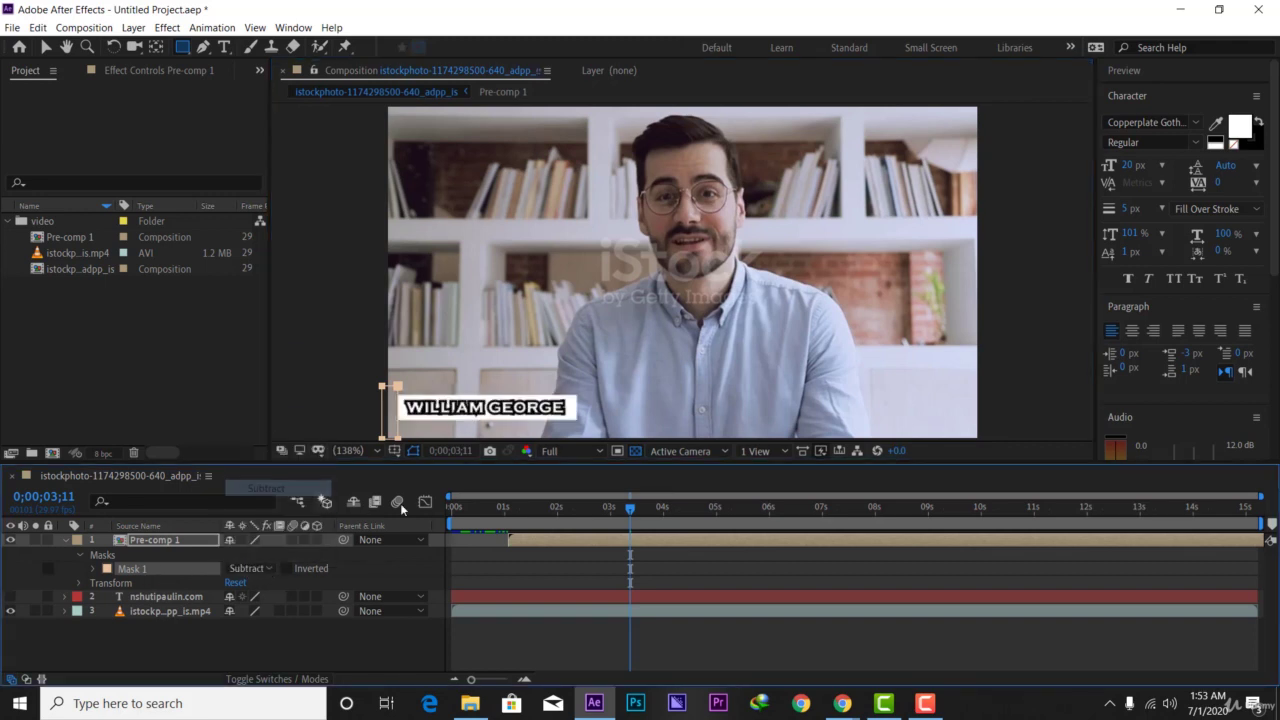
pyautogui.press('Home')
pyautogui.press('space')
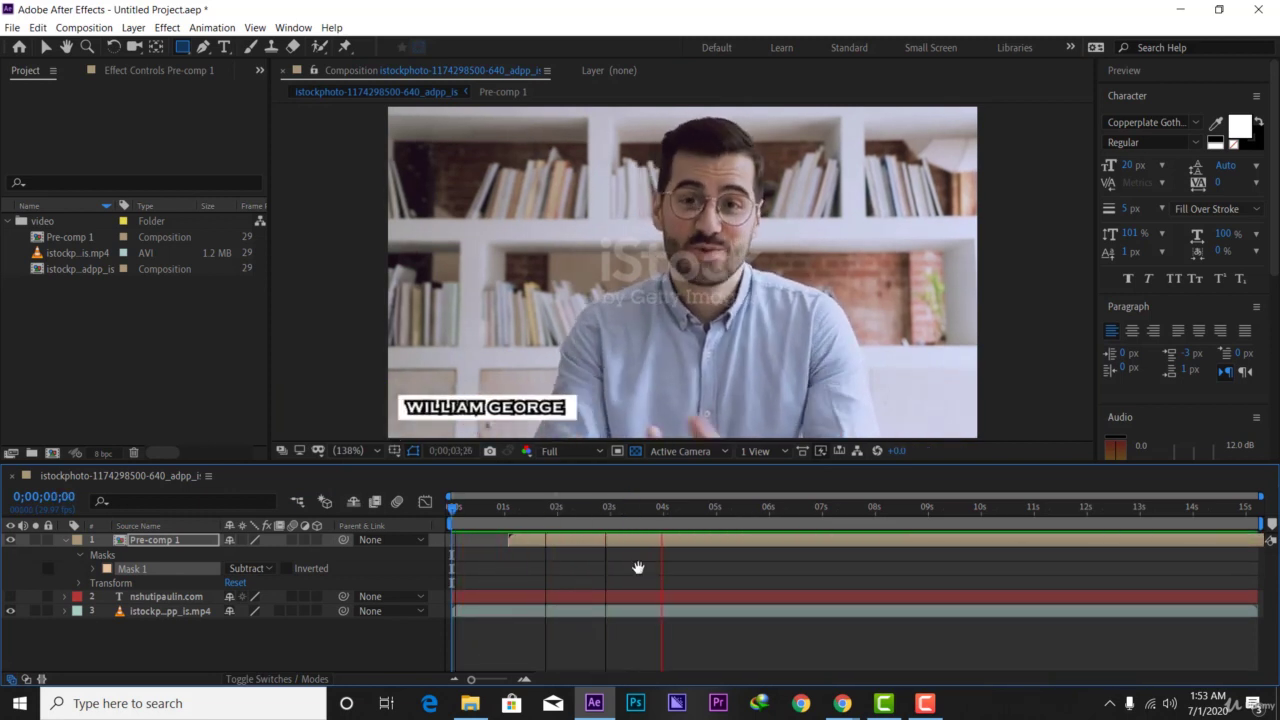
pyautogui.press('space')
pyautogui.moveTo(661, 517); pyautogui.dragTo(457, 542)
pyautogui.press('space')
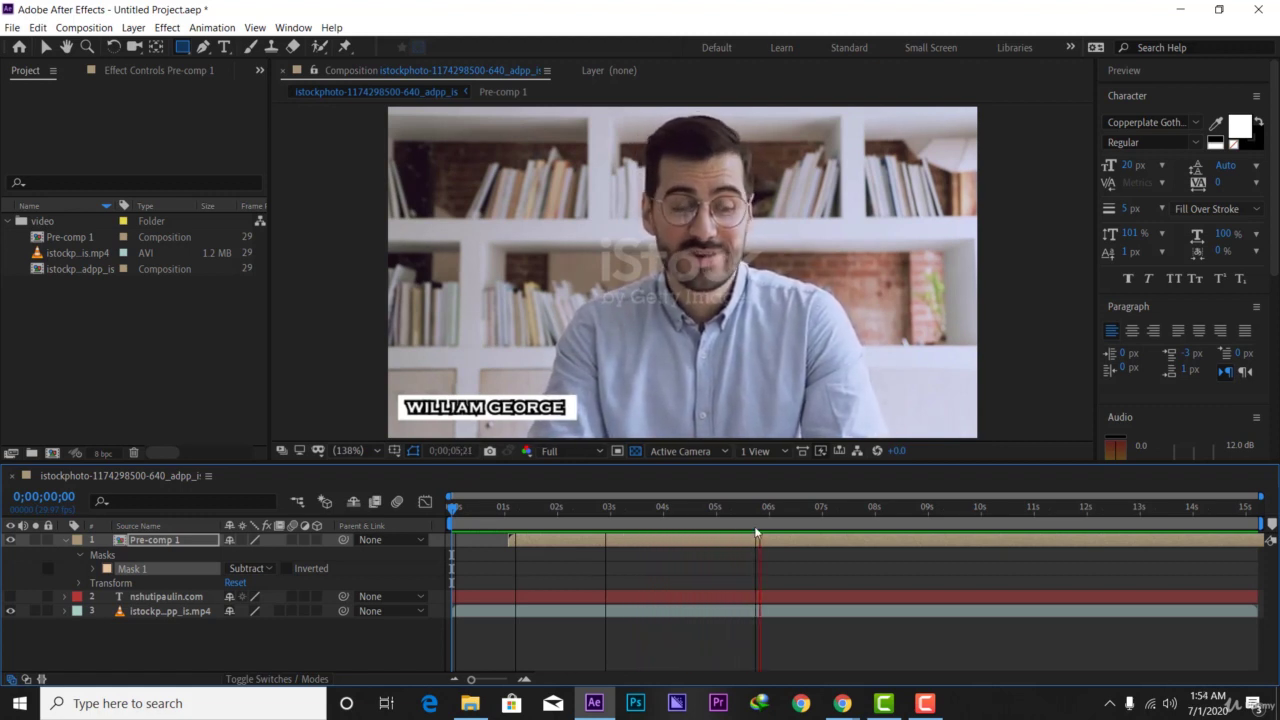
pyautogui.press('space')
pyautogui.click(64, 540)
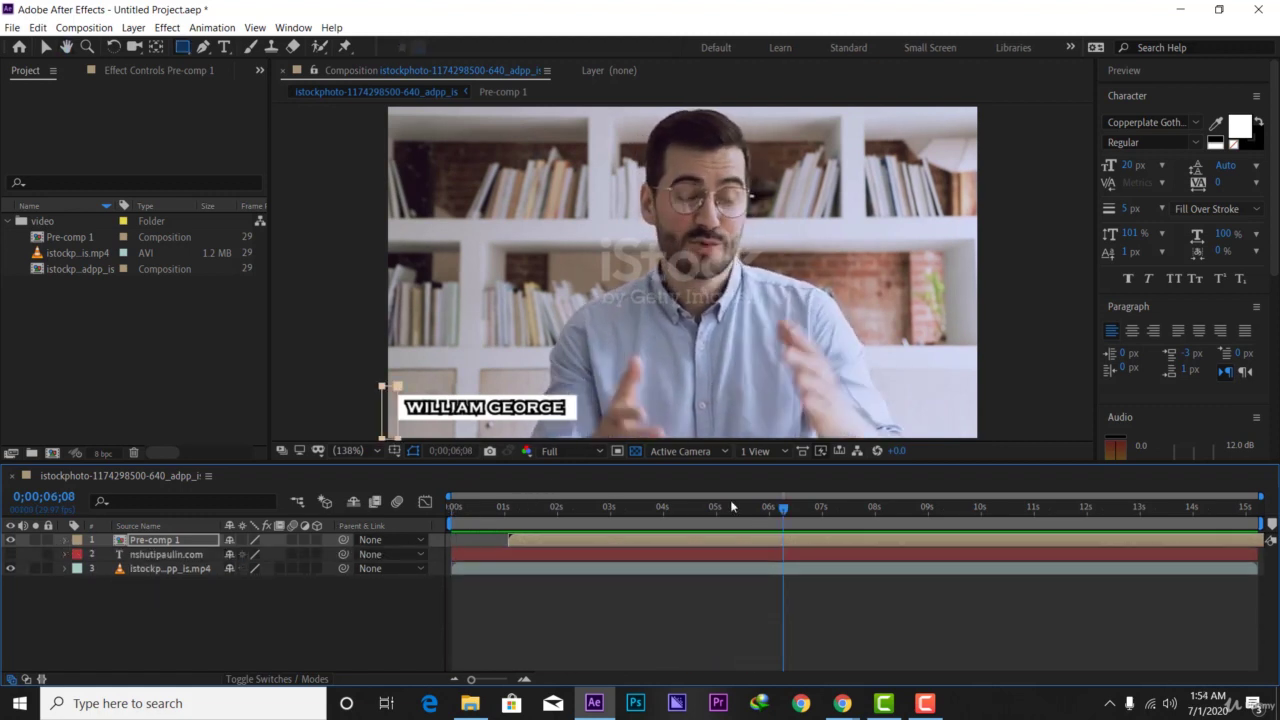
pyautogui.moveTo(777, 510); pyautogui.dragTo(452, 507)
pyautogui.press('space')
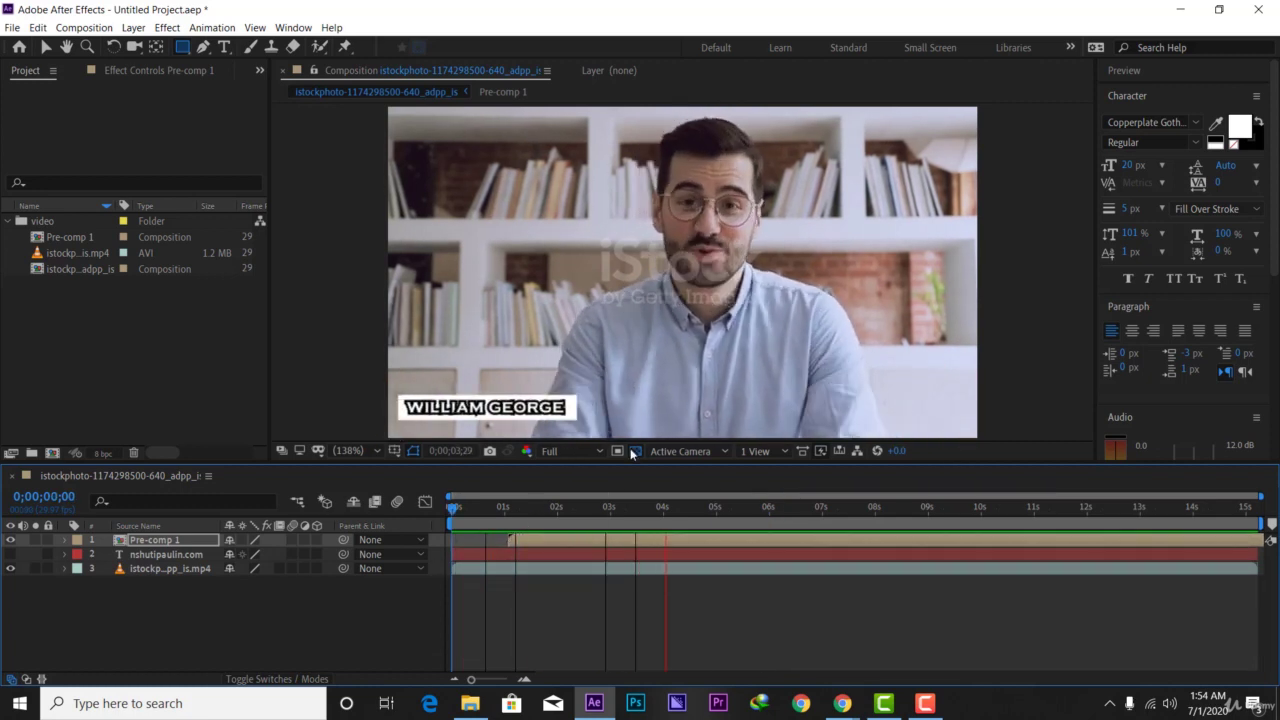
pyautogui.click(687, 520)
pyautogui.moveTo(687, 520); pyautogui.dragTo(452, 520)
pyautogui.press('space')
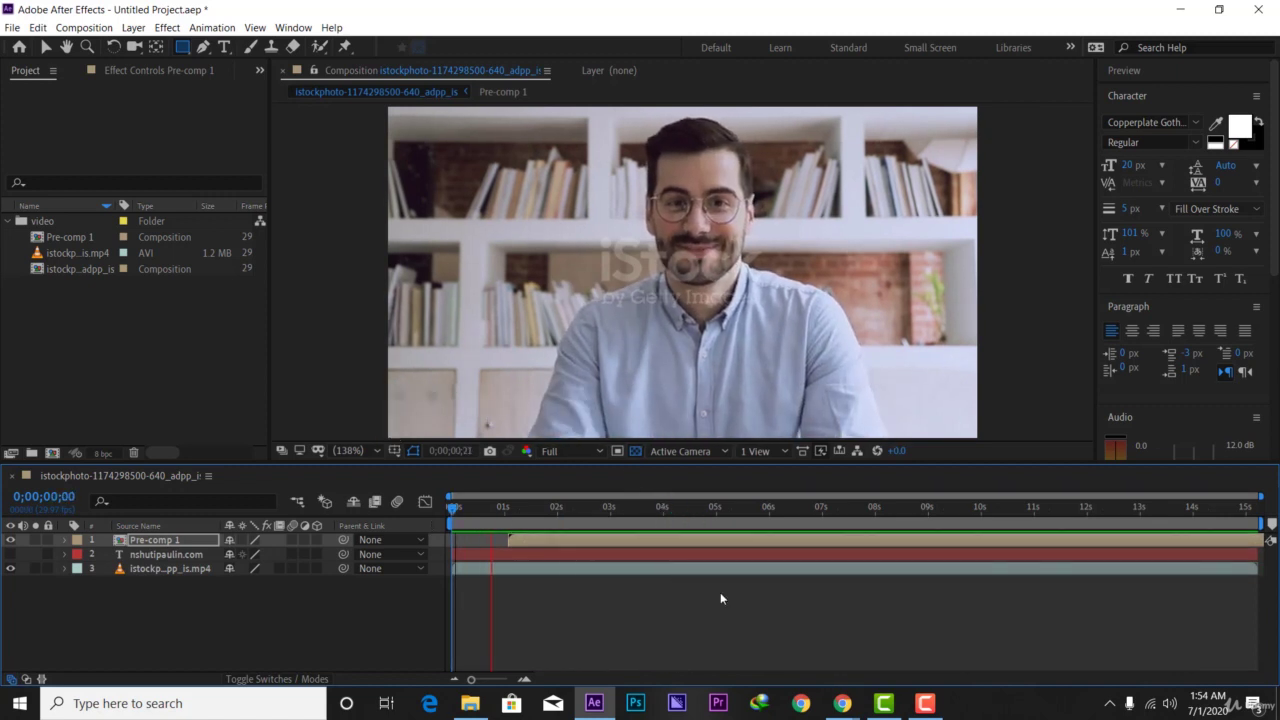